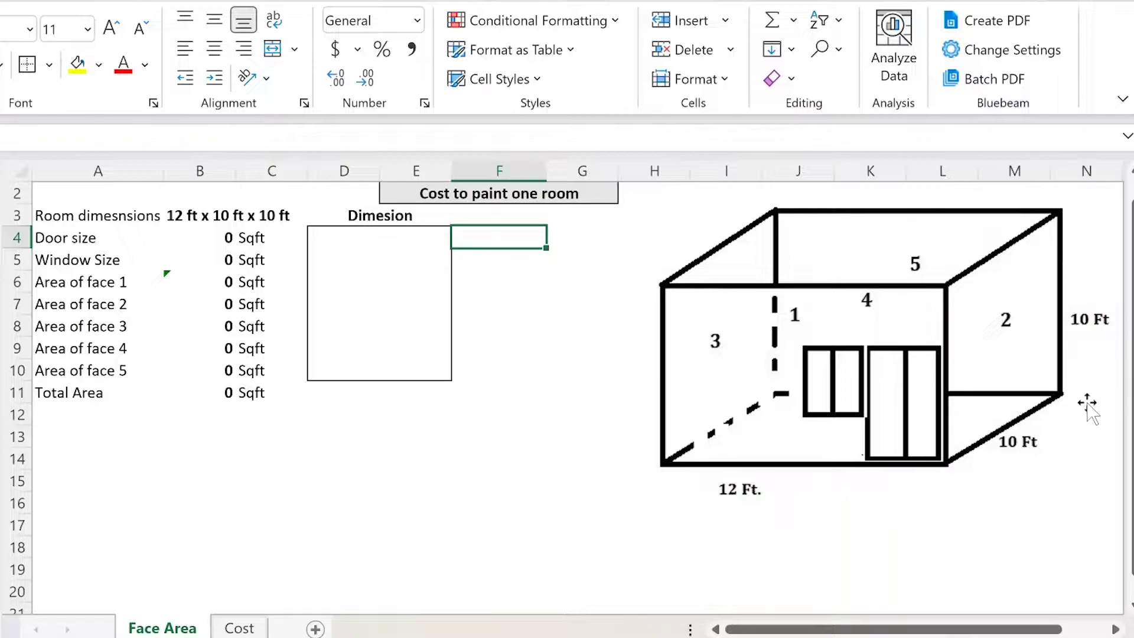
Enter the door dimensions 3 × 7 in D4:E4
{"action": "mouse_move", "coordinate": [83, 283]}
{"action": "left_mouse_down"}
{"action": "mouse_move", "coordinate": [216, 361]}
{"action": "mouse_move", "coordinate": [216, 372]}
{"action": "left_mouse_up"}
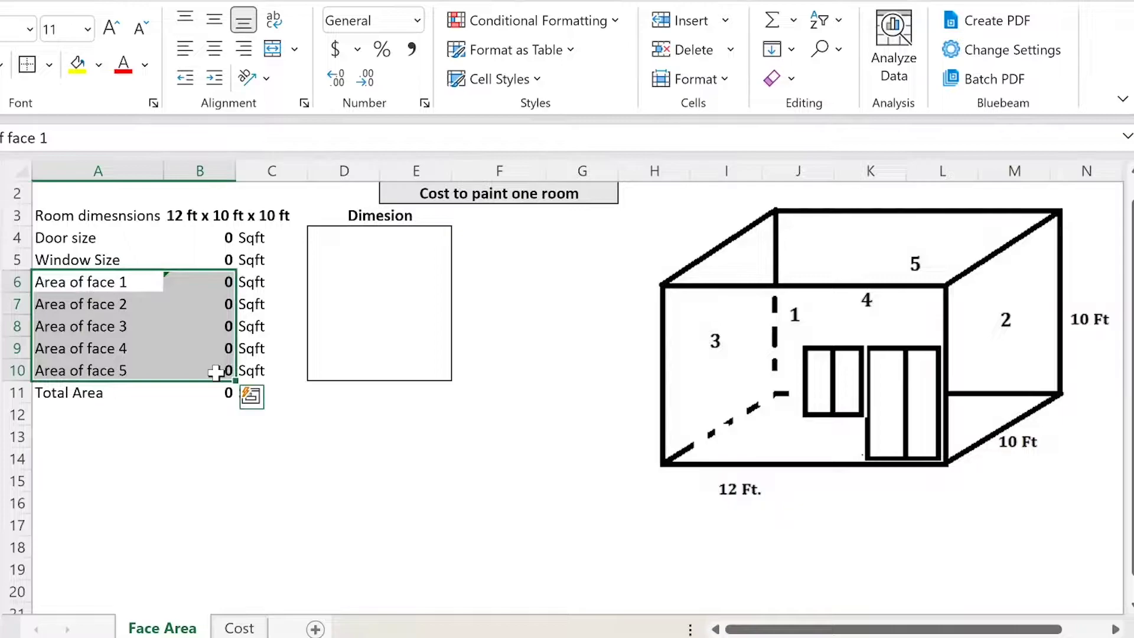
{"action": "left_click", "coordinate": [81, 282]}
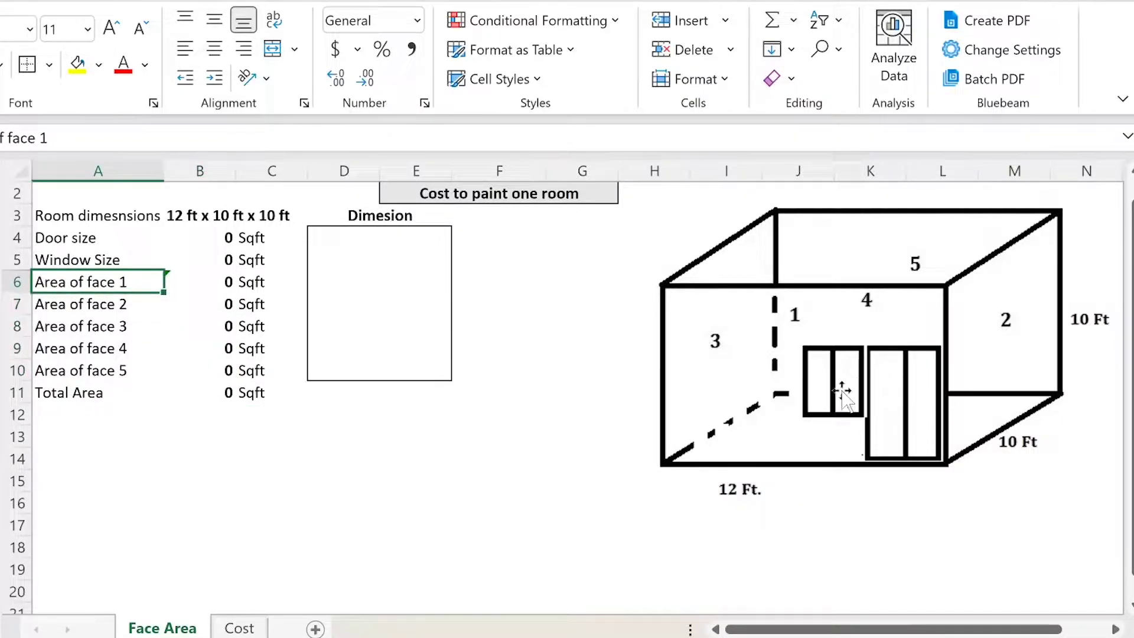
{"action": "left_click", "coordinate": [334, 238]}
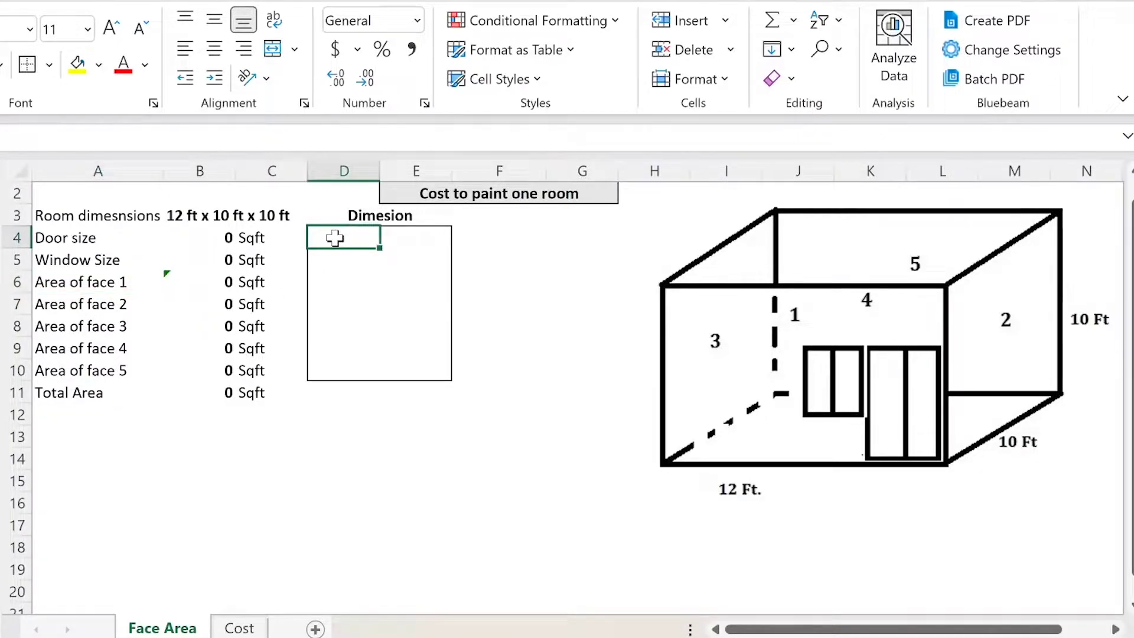
{"action": "type", "text": "="}
{"action": "key", "text": "BackSpace"}
{"action": "type", "text": "3"}
{"action": "key", "text": "Tab"}
{"action": "type", "text": "7"}
{"action": "key", "text": "Return"}
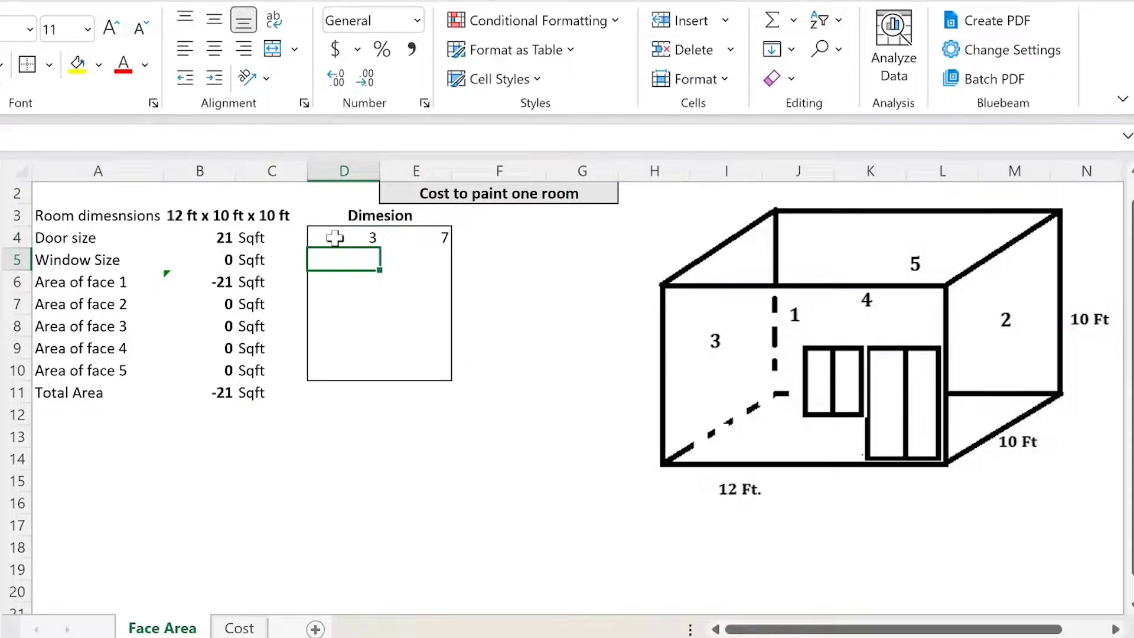
Enter the window as 4 × 4 and face 1 as 12 × 10
{"action": "type", "text": "4"}
{"action": "key", "text": "Tab"}
{"action": "type", "text": "4"}
{"action": "key", "text": "Return"}
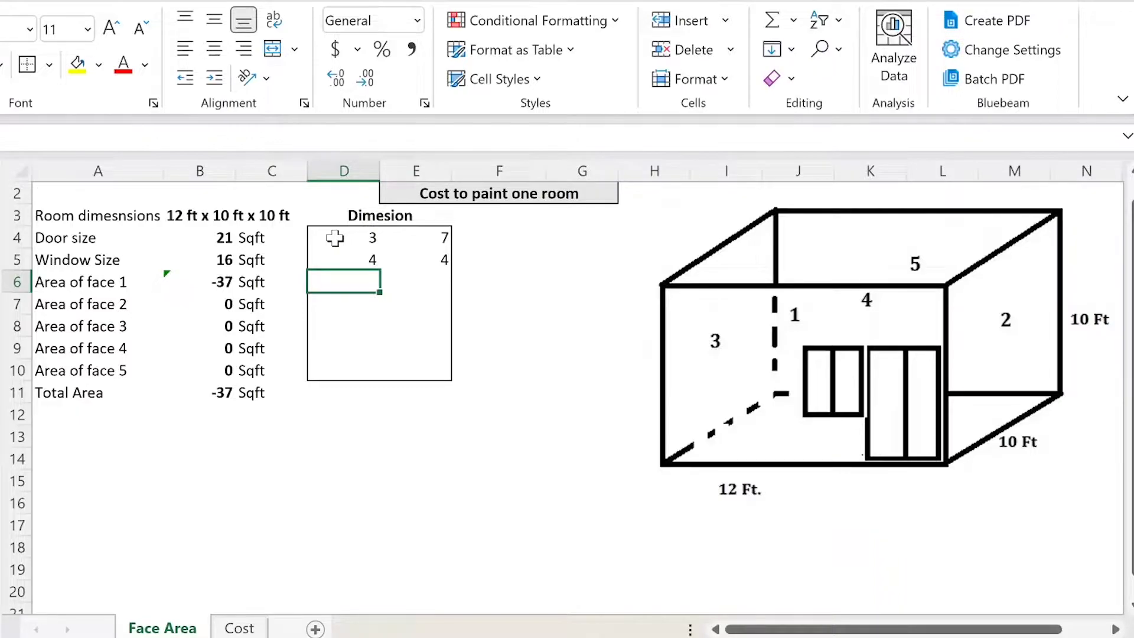
{"action": "type", "text": "12"}
{"action": "key", "text": "Tab"}
{"action": "type", "text": "10"}
{"action": "key", "text": "Return"}
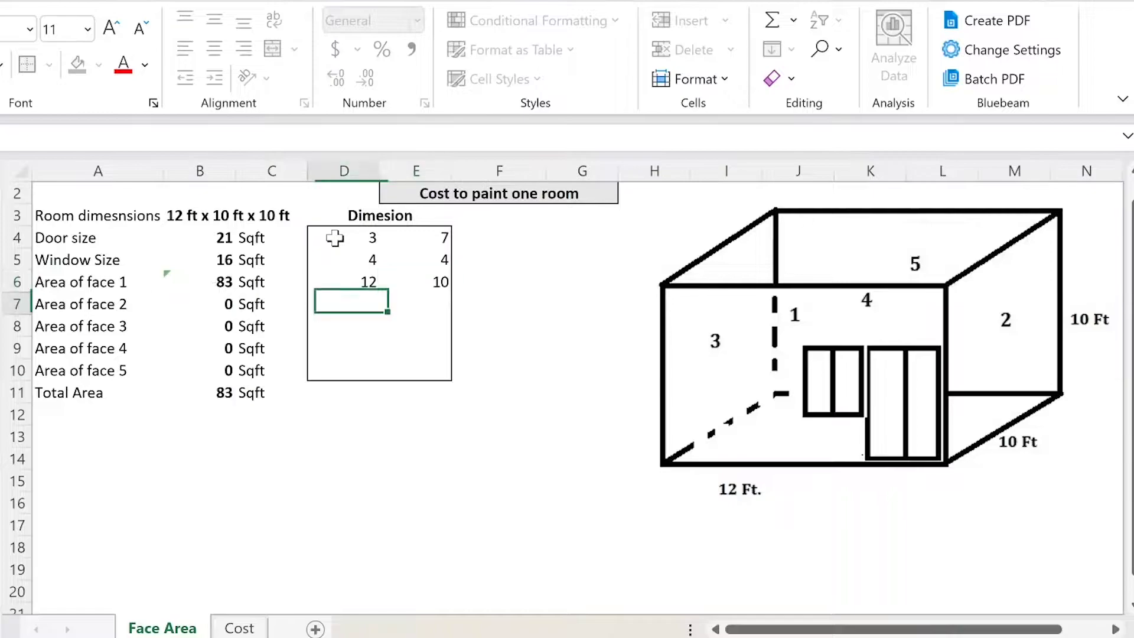
Check the face 1 area formula, then enter face 2 as 10 × 10
{"action": "double_click", "coordinate": [212, 282]}
{"action": "key", "text": "Escape"}
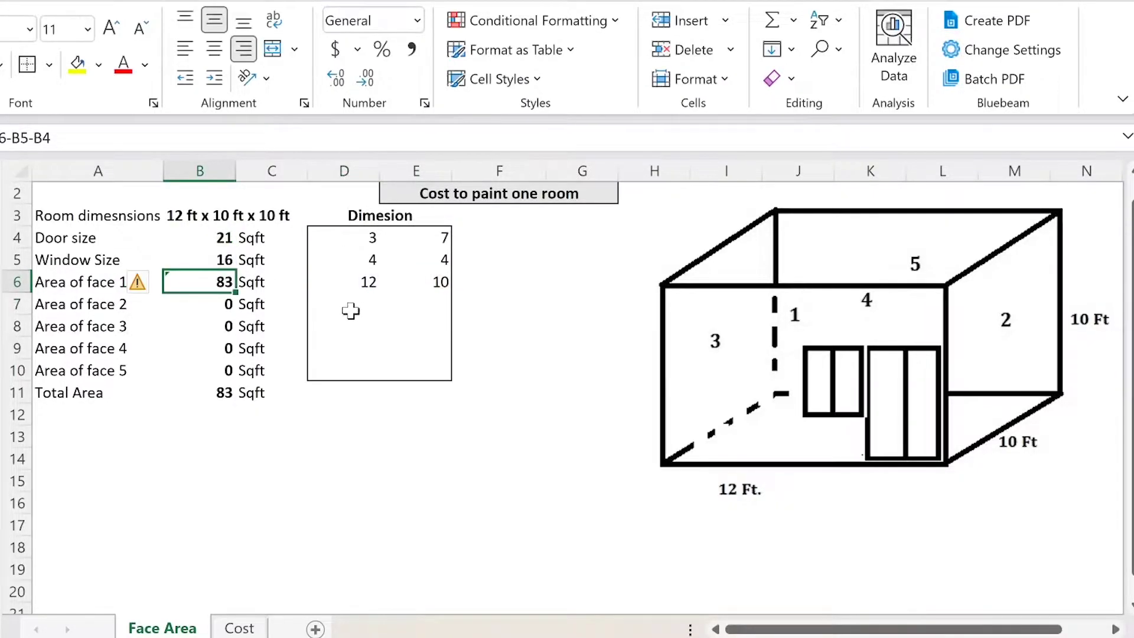
{"action": "left_click", "coordinate": [352, 310]}
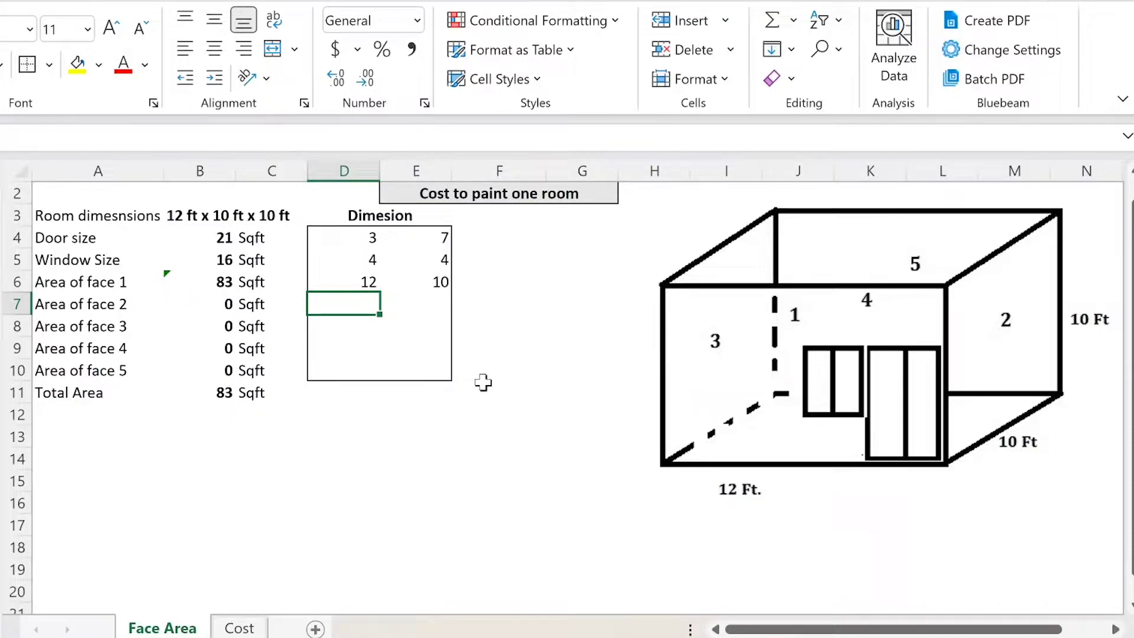
{"action": "type", "text": "12"}
{"action": "key", "text": "BackSpace"}
Enter face 3 dimensions as 10 × 10
{"action": "key", "text": "BackSpace"}
{"action": "type", "text": "10"}
{"action": "key", "text": "Tab"}
{"action": "type", "text": "10"}
{"action": "key", "text": "Return"}
{"action": "type", "text": "101"}
{"action": "key", "text": "BackSpace"}
{"action": "key", "text": "Tab"}
Enter faces 4 and 5 as 12 × 10 each
{"action": "type", "text": "10"}
{"action": "key", "text": "Return"}
{"action": "type", "text": "12"}
{"action": "key", "text": "Tab"}
{"action": "type", "text": "10"}
{"action": "key", "text": "Return"}
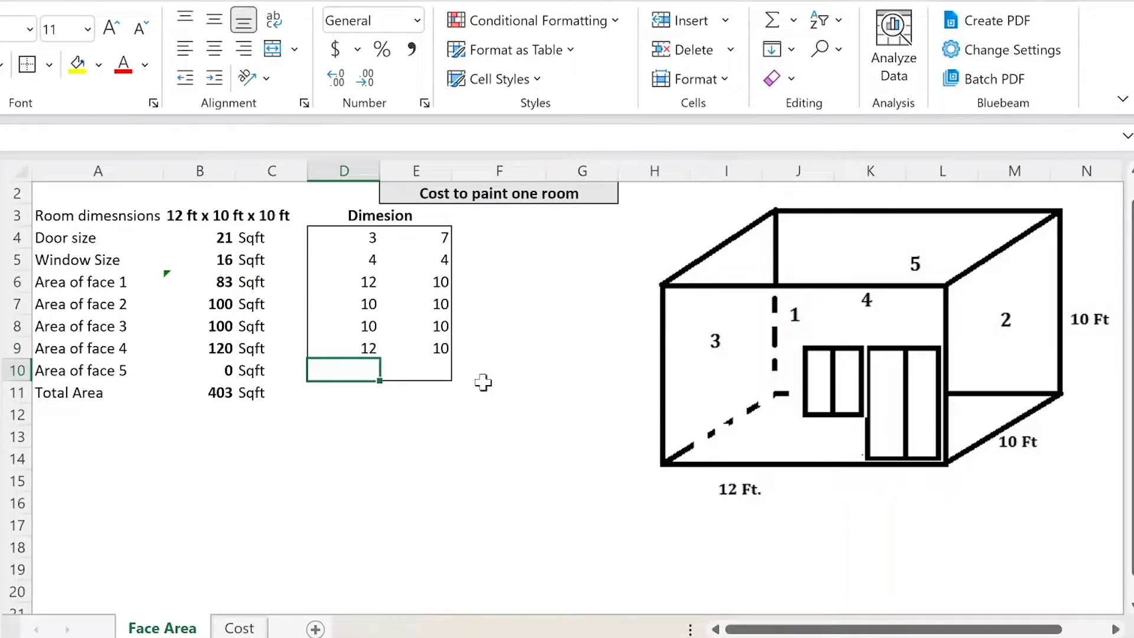
{"action": "type", "text": "12"}
{"action": "key", "text": "Tab"}
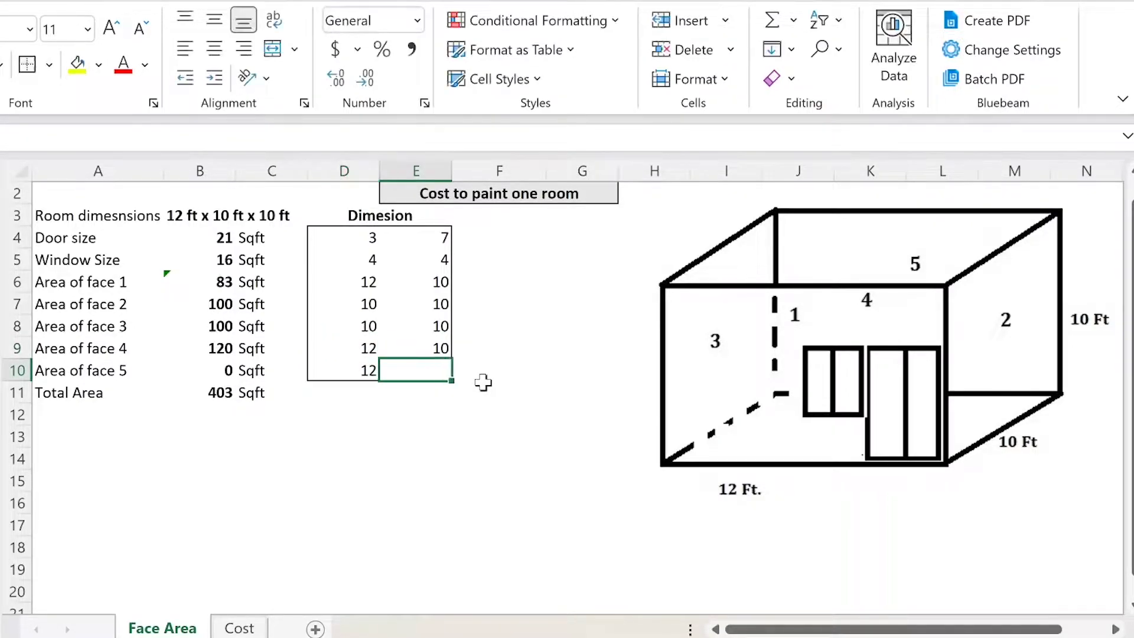
{"action": "type", "text": "10"}
{"action": "key", "text": "Return"}
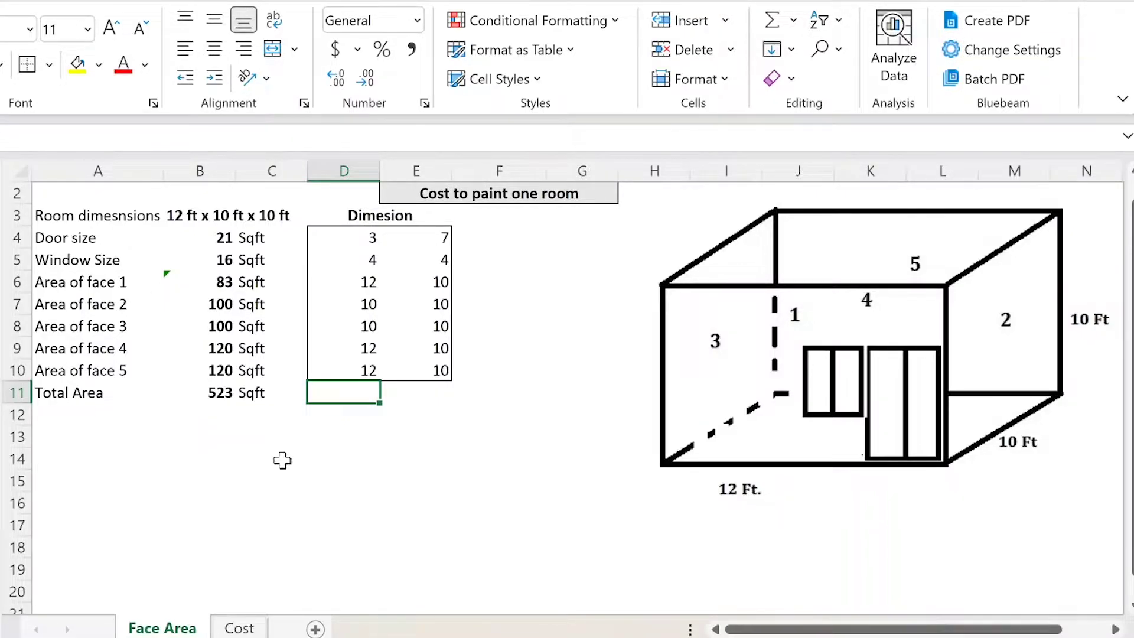
{"action": "left_click", "coordinate": [217, 394]}
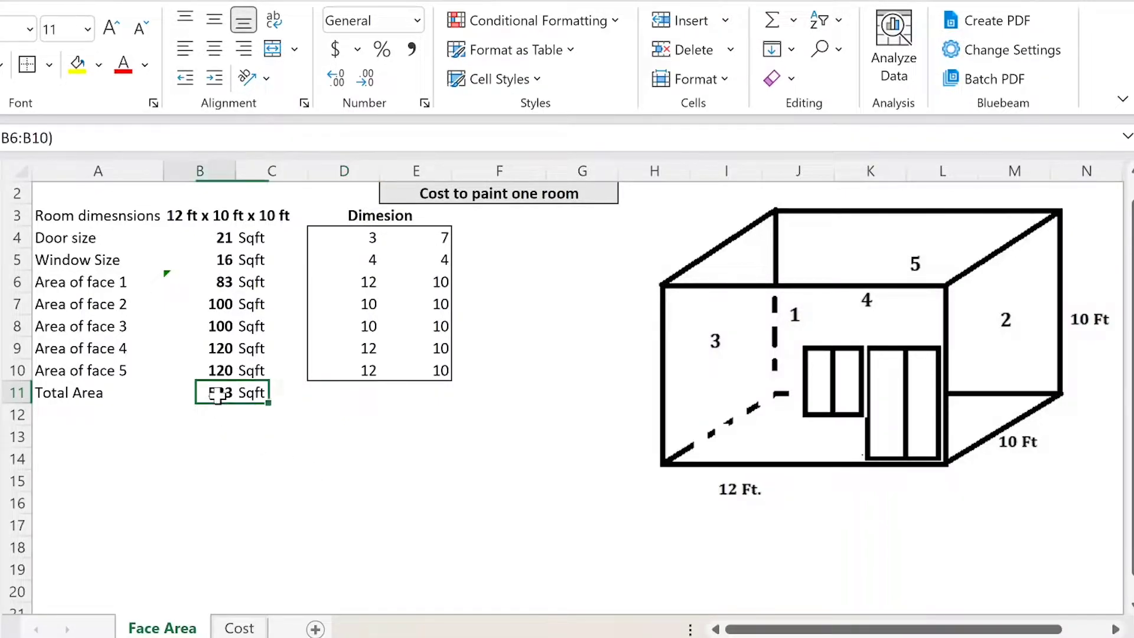
{"action": "left_click", "coordinate": [45, 397]}
{"action": "left_click", "coordinate": [195, 400], "text": "shift"}
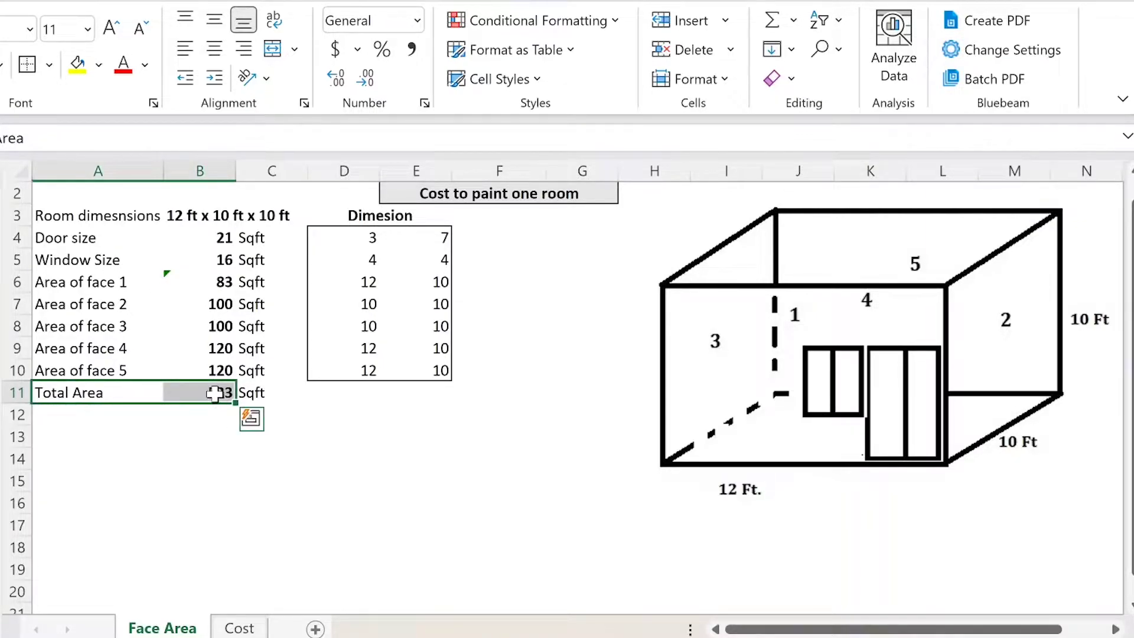
{"action": "left_click", "coordinate": [214, 394]}
{"action": "double_click", "coordinate": [213, 393]}
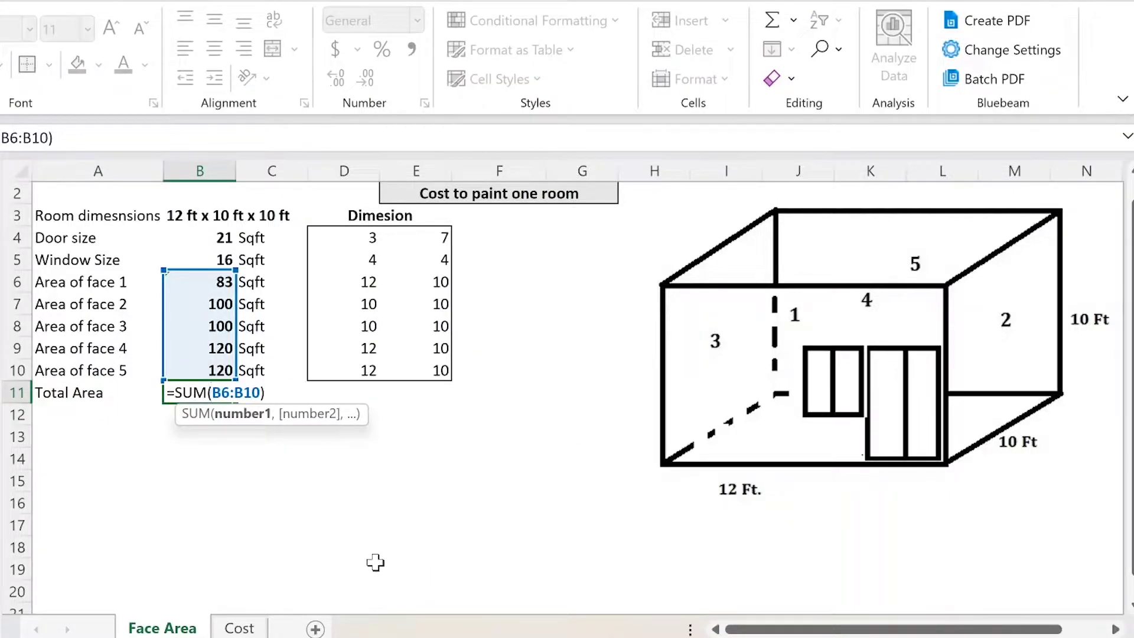
{"action": "key", "text": "ctrl+Return"}
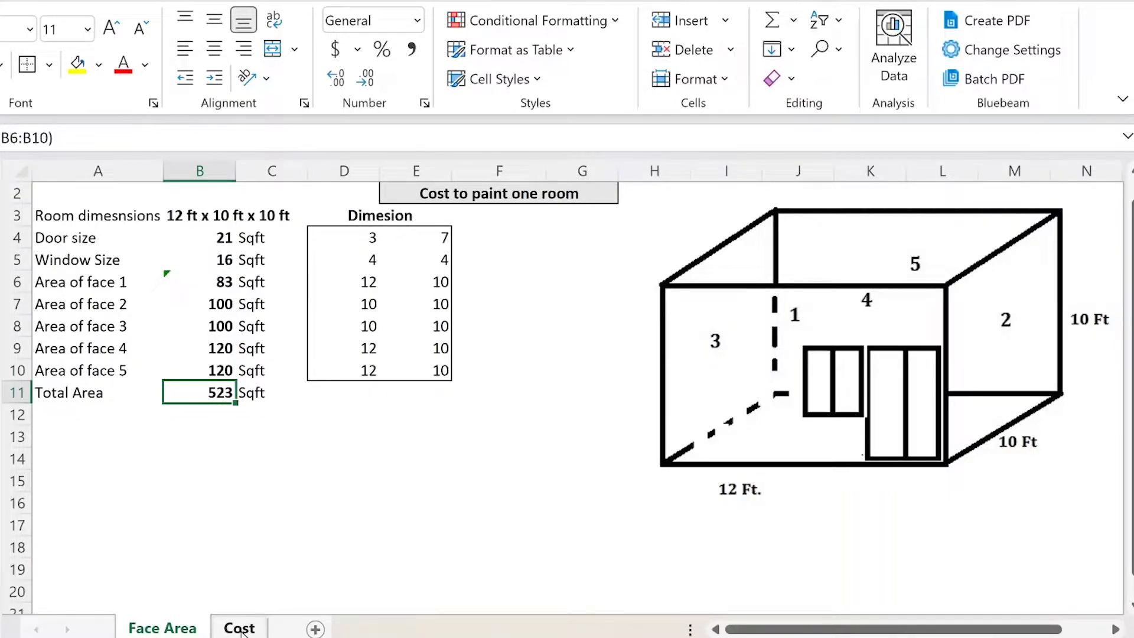
Go to the Cost sheet and review the item list, starting with Wall Putty
{"action": "left_click", "coordinate": [239, 628]}
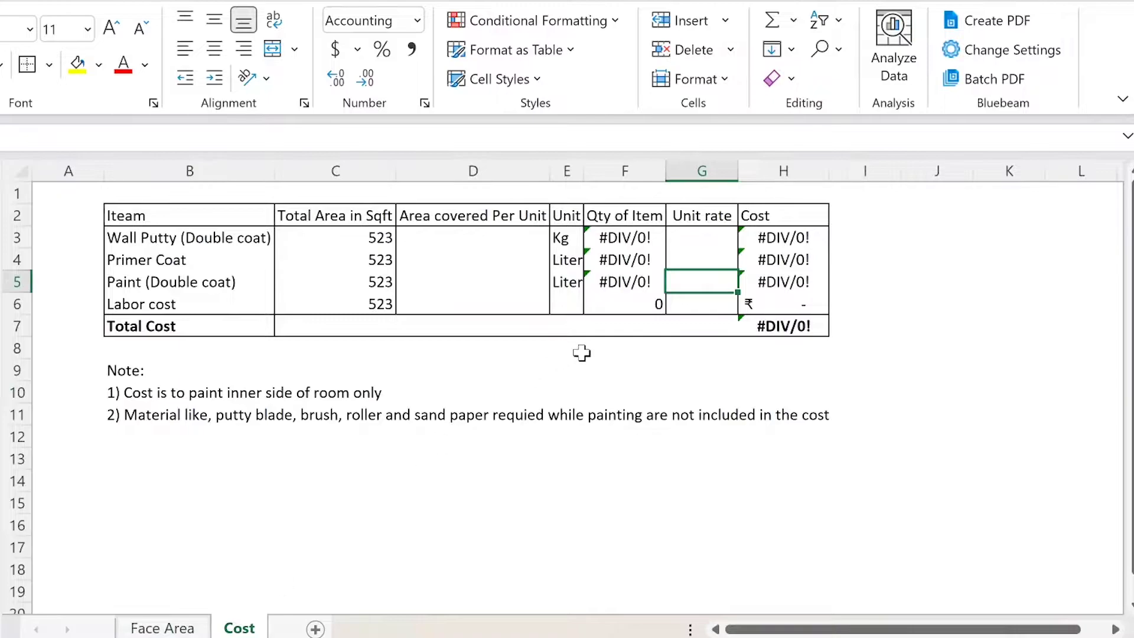
{"action": "left_click", "coordinate": [177, 217]}
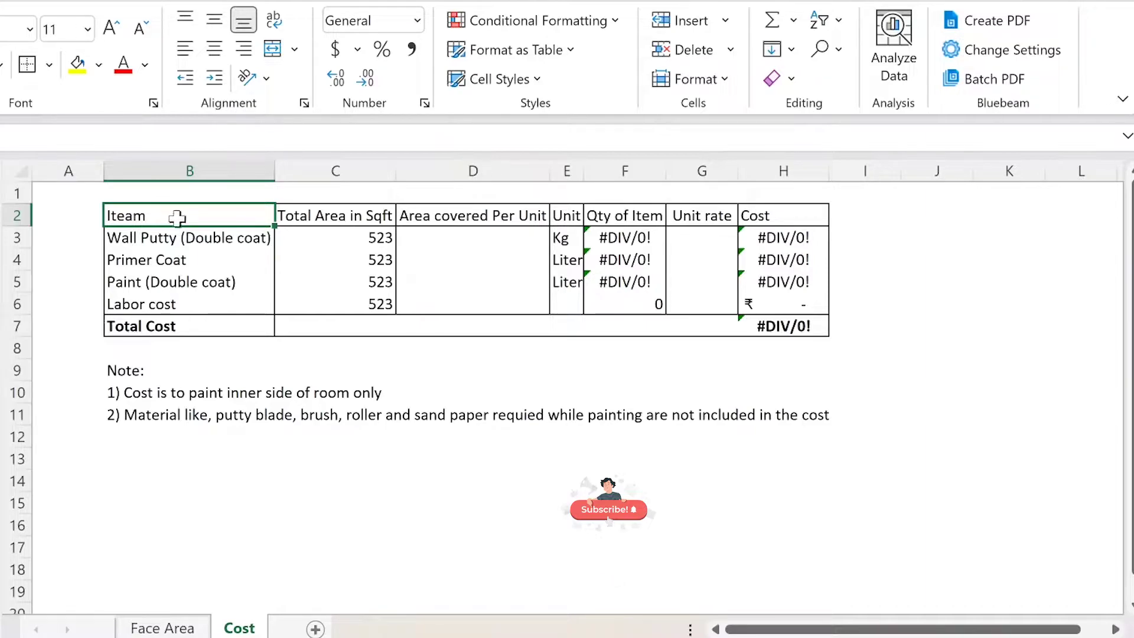
{"action": "left_click", "coordinate": [169, 240]}
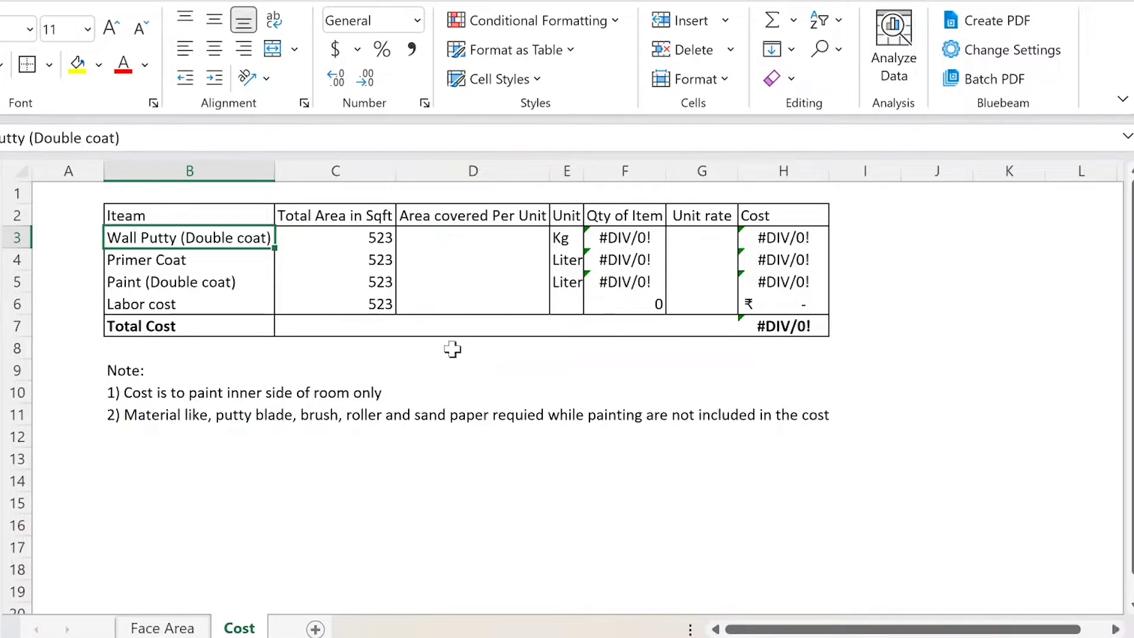
Set Wall Putty's unit rate to 30 and its coverage per unit to 15
{"action": "left_click", "coordinate": [468, 236]}
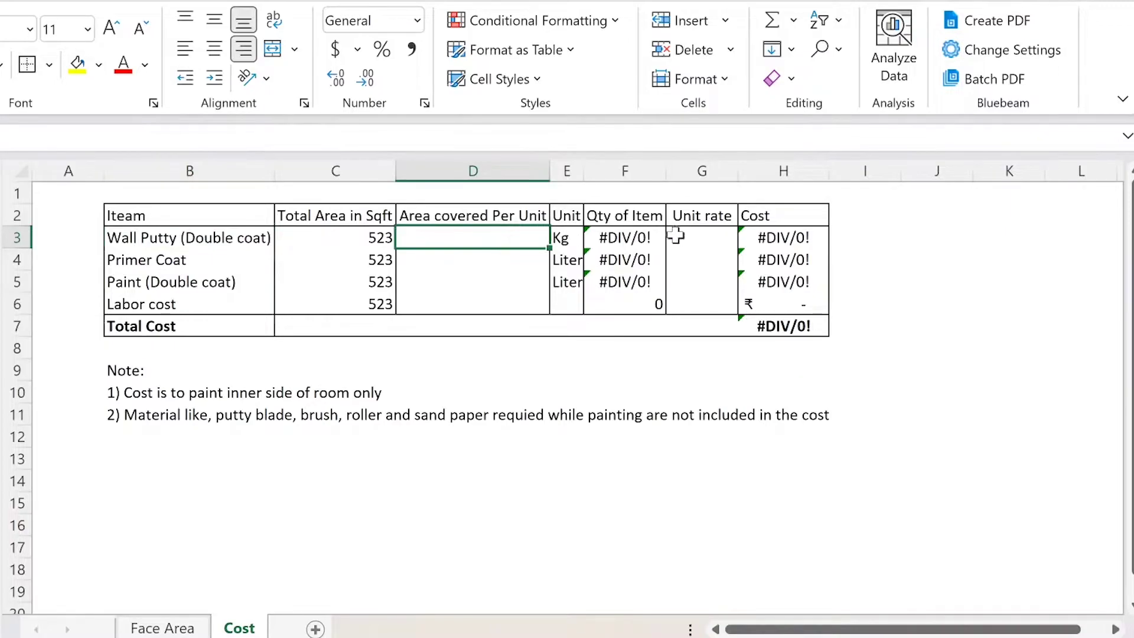
{"action": "left_click", "coordinate": [706, 246]}
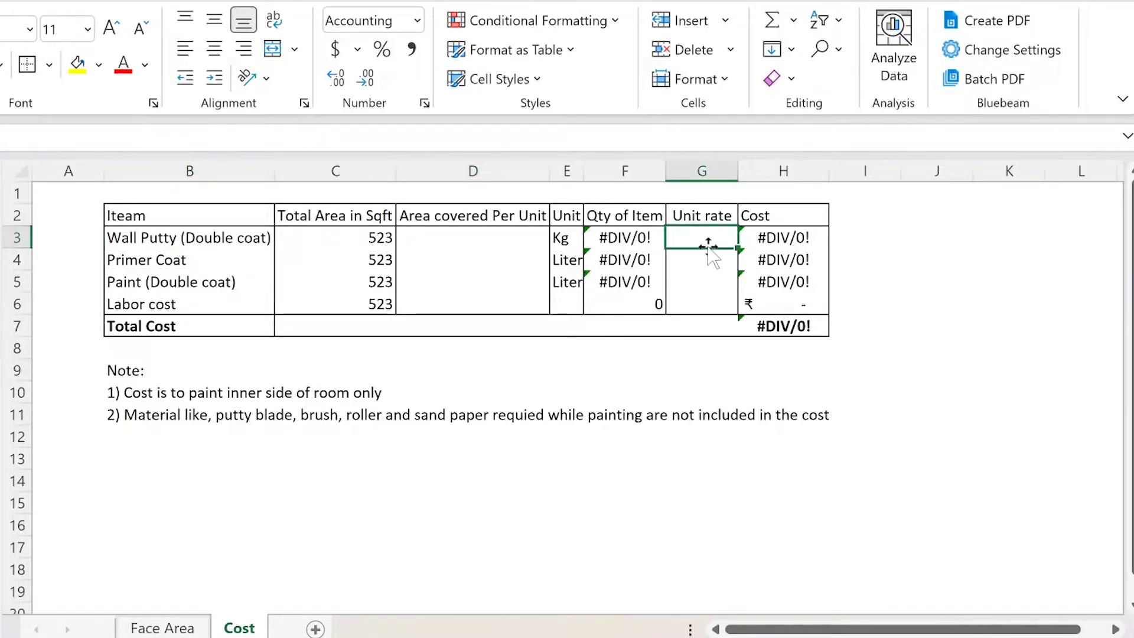
{"action": "type", "text": "30"}
{"action": "key", "text": "Return"}
{"action": "key", "text": "Left"}
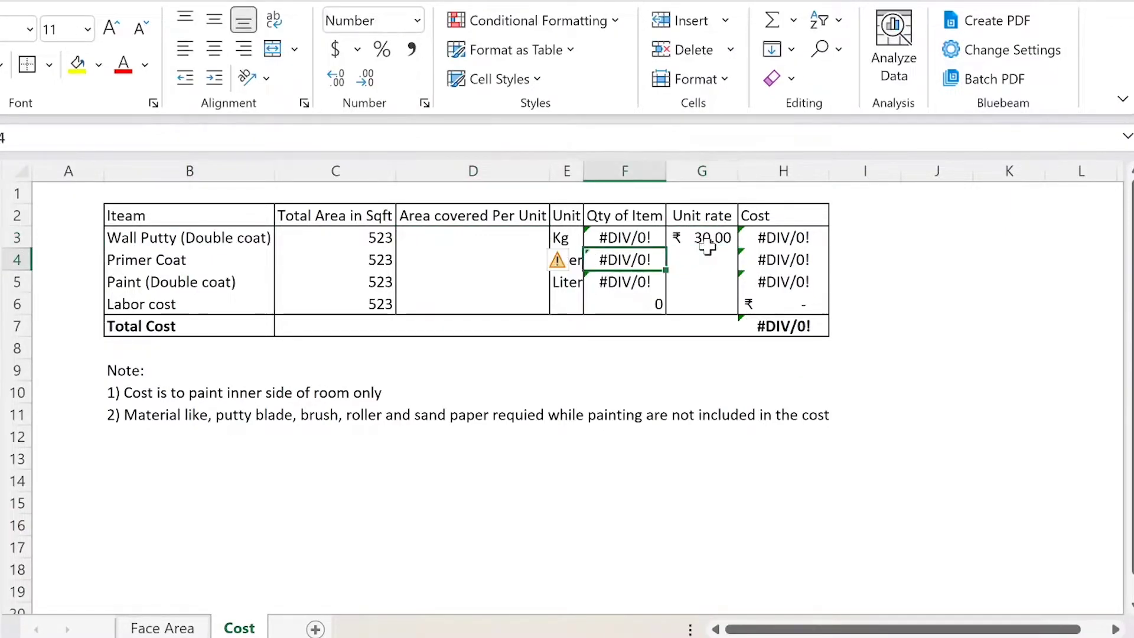
{"action": "key", "text": "Left"}
{"action": "key", "text": "Left"}
{"action": "key", "text": "Up"}
{"action": "type", "text": "15"}
{"action": "key", "text": "Return"}
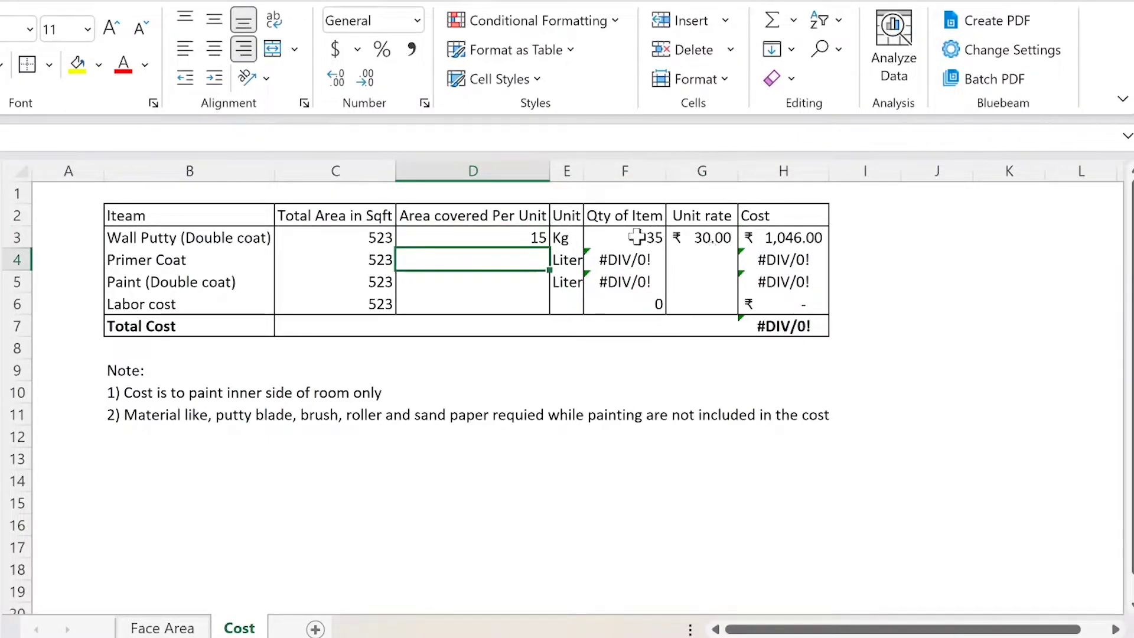
Check the Wall Putty quantity (=C3/D3) and cost (=F3*G3) formulas
{"action": "double_click", "coordinate": [650, 239]}
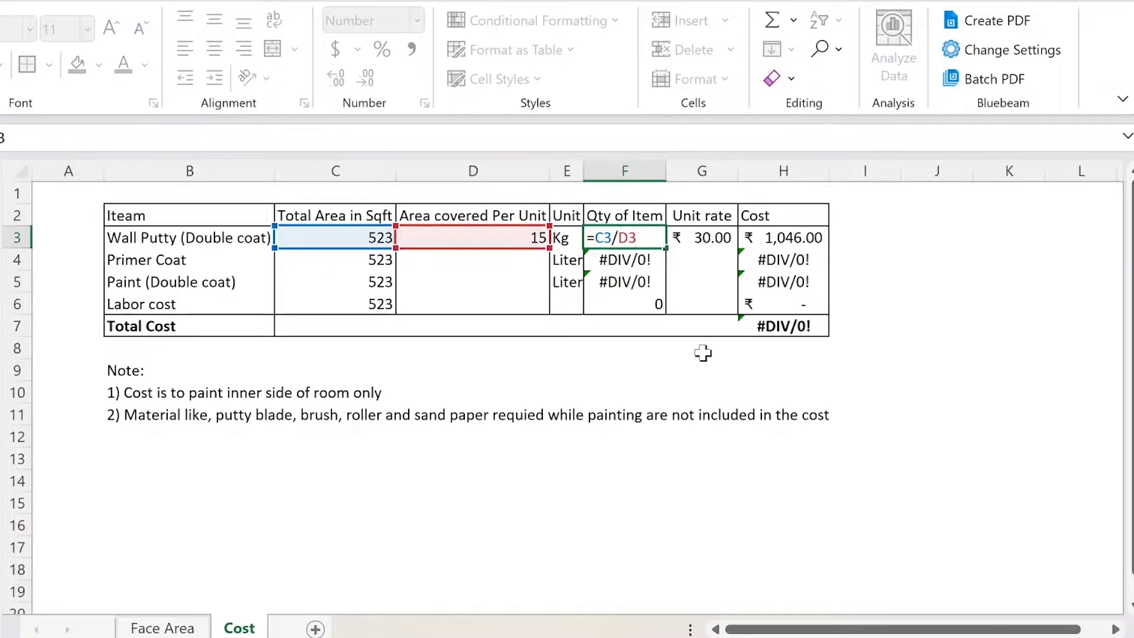
{"action": "key", "text": "Escape"}
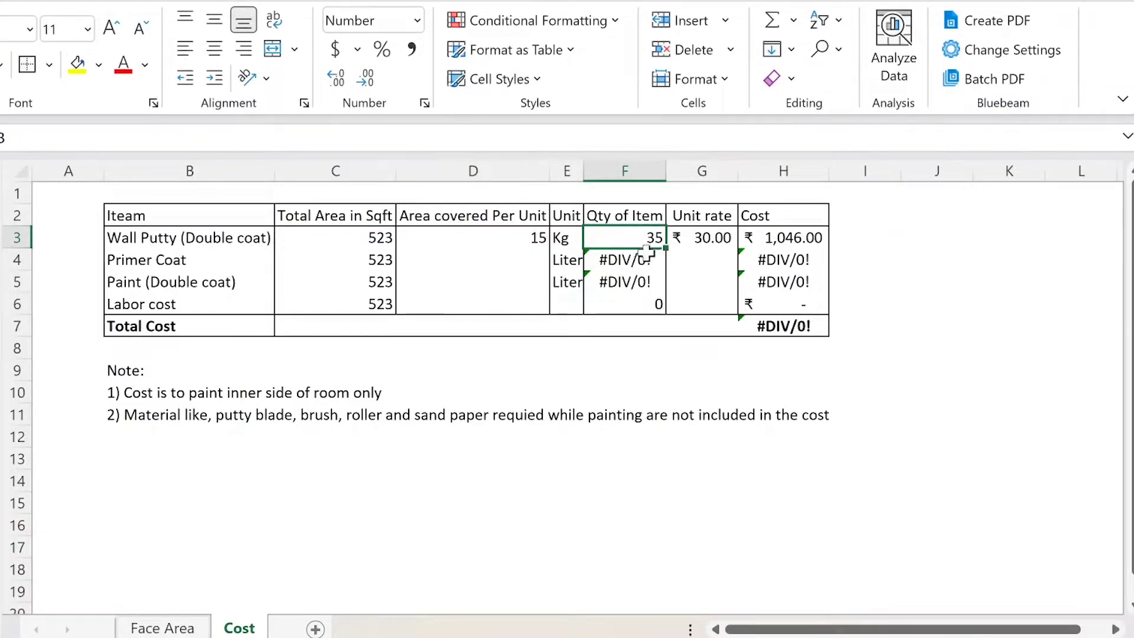
{"action": "double_click", "coordinate": [800, 236]}
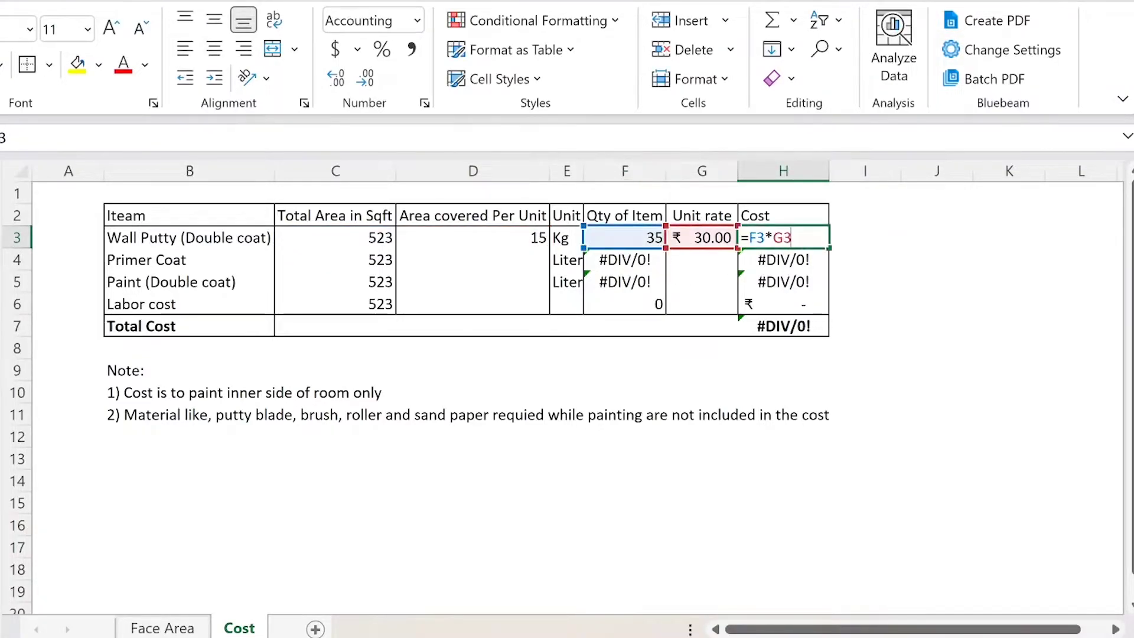
{"action": "key", "text": "Escape"}
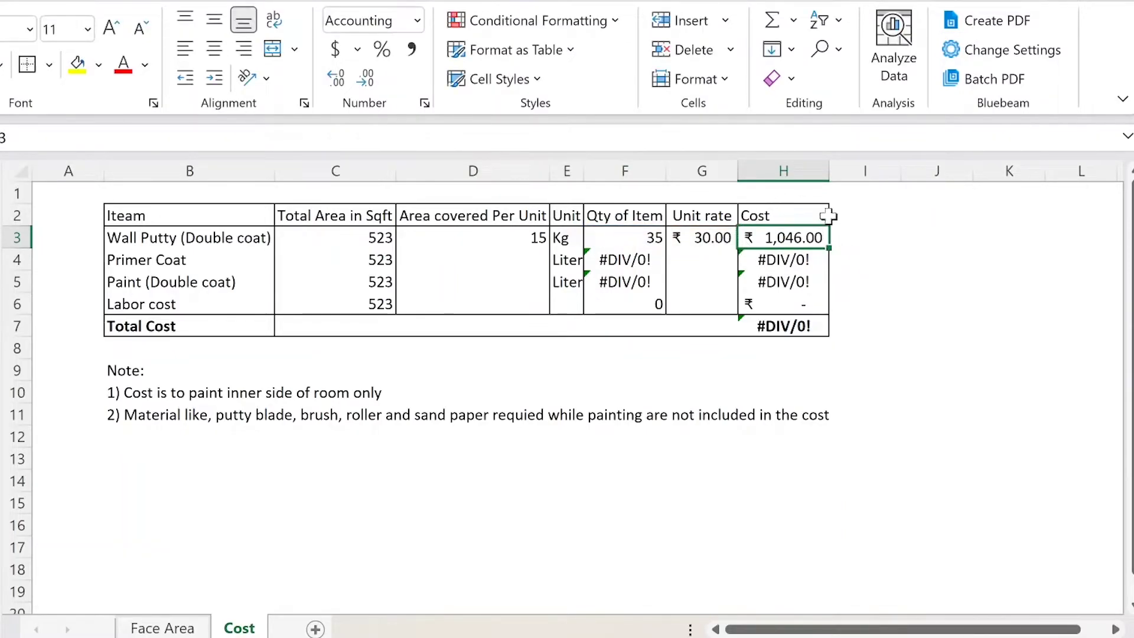
Set Primer Coat coverage to 130 and check its =C4/D4 quantity formula
{"action": "left_click", "coordinate": [221, 260]}
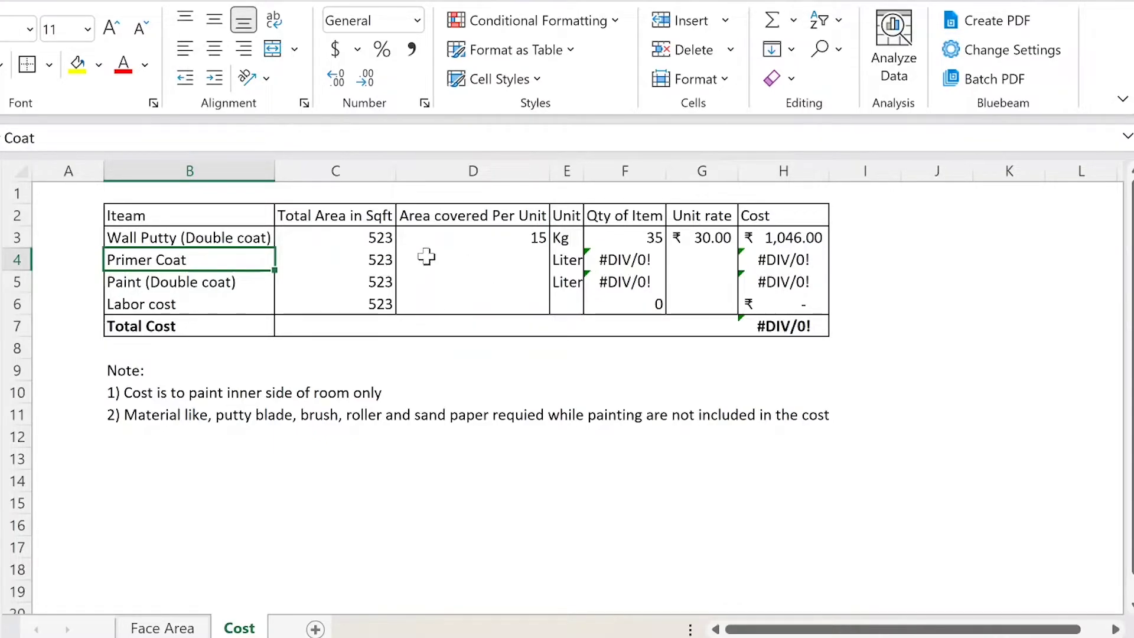
{"action": "left_click", "coordinate": [461, 261]}
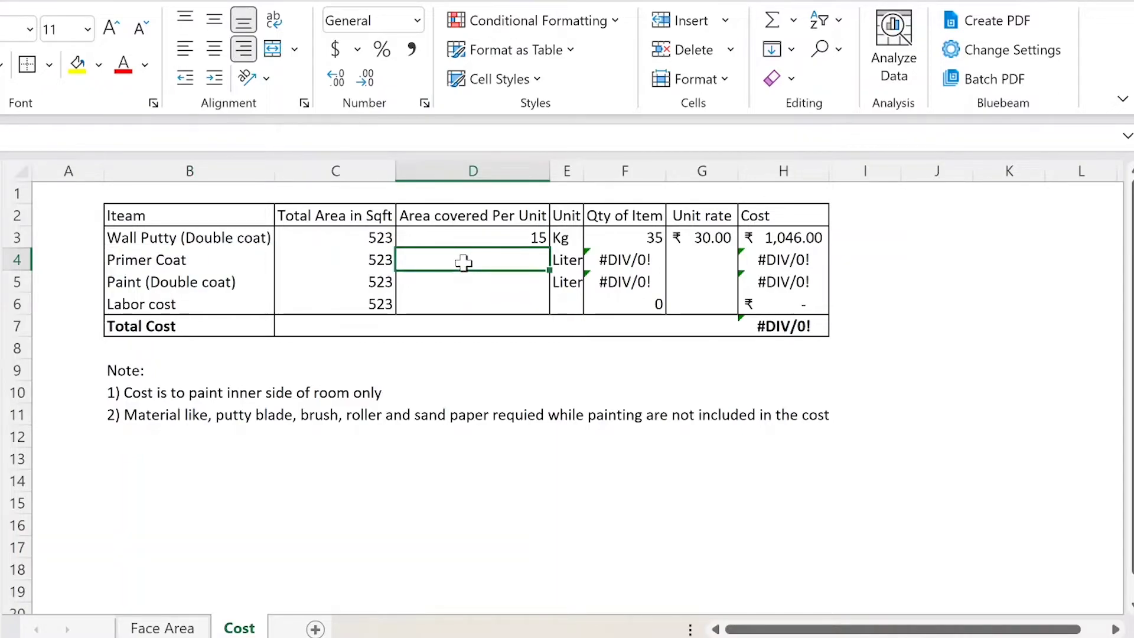
{"action": "type", "text": "130"}
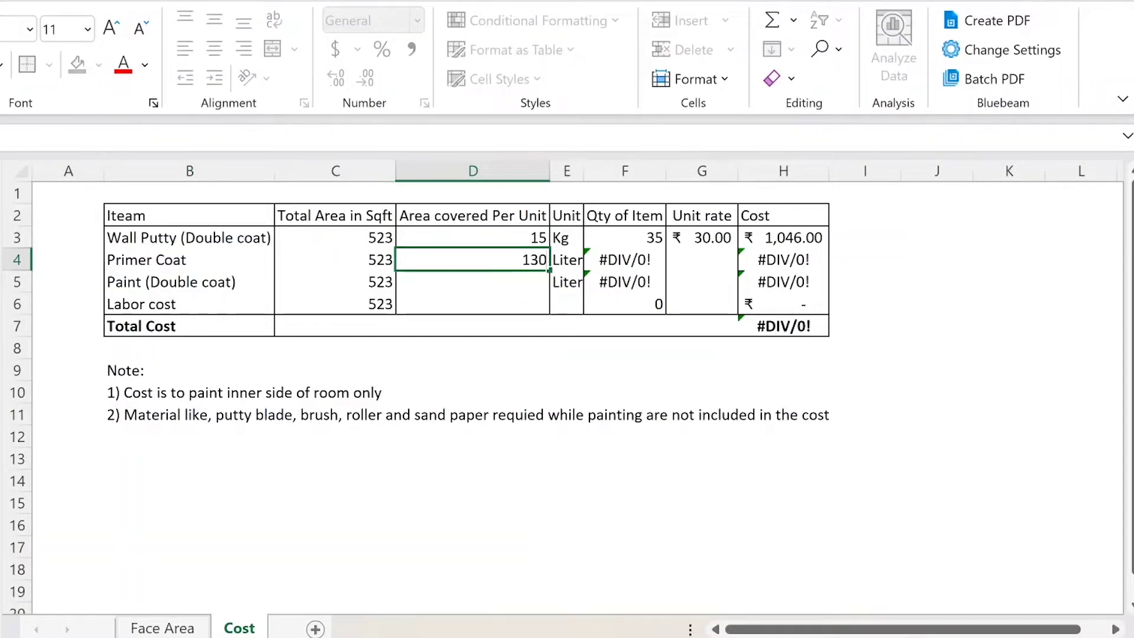
{"action": "key", "text": "BackSpace"}
{"action": "key", "text": "BackSpace"}
{"action": "key", "text": "BackSpace"}
{"action": "type", "text": "130"}
{"action": "key", "text": "Tab"}
{"action": "key", "text": "Tab"}
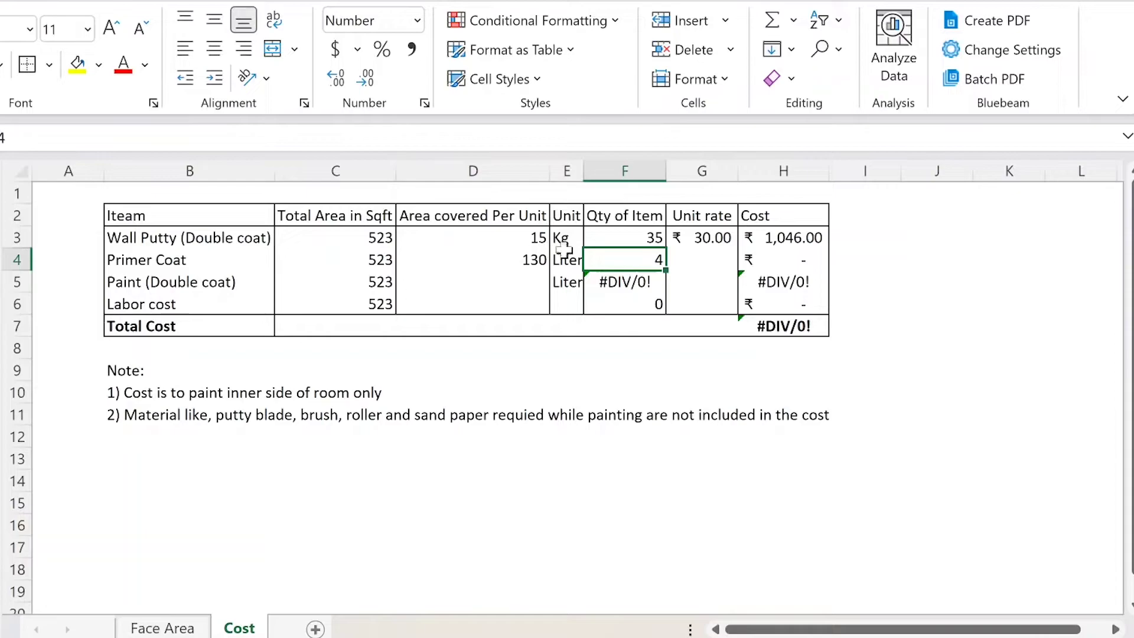
{"action": "double_click", "coordinate": [644, 254]}
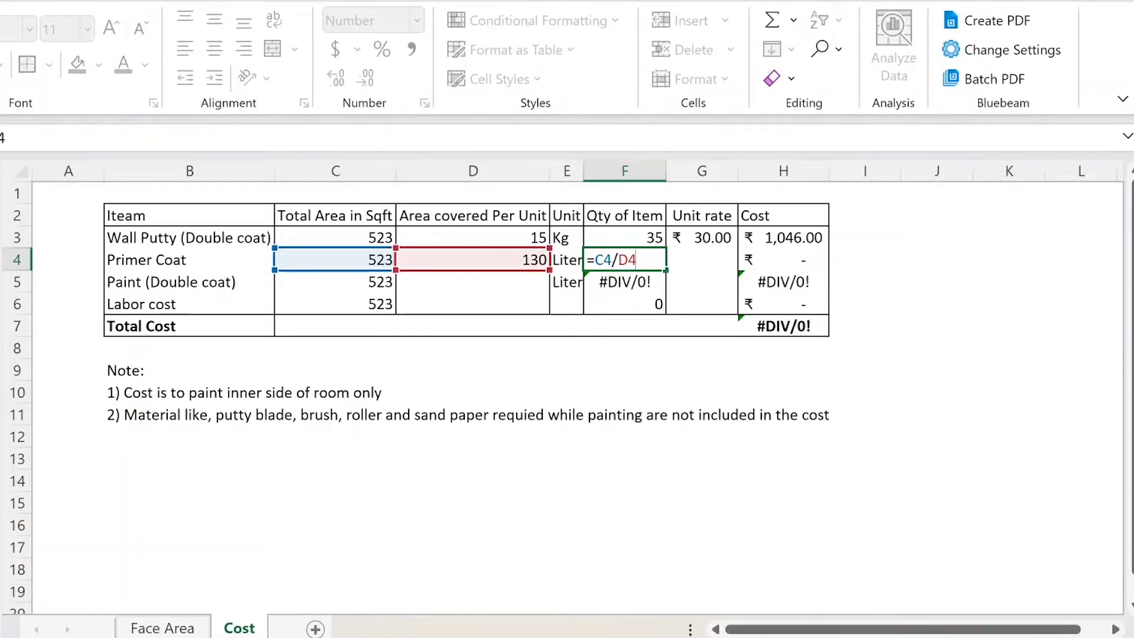
{"action": "key", "text": "Escape"}
Give Primer Coat a ₹150 rate and check its =F4*G4 cost formula
{"action": "left_click", "coordinate": [697, 254]}
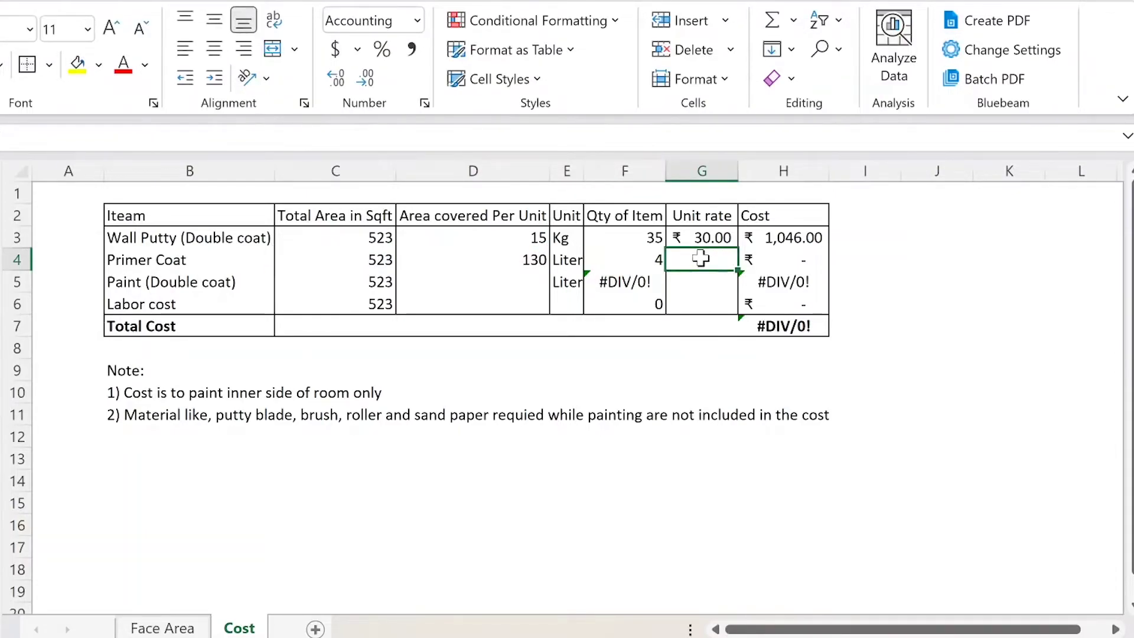
{"action": "type", "text": "150"}
{"action": "key", "text": "Return"}
{"action": "double_click", "coordinate": [792, 260]}
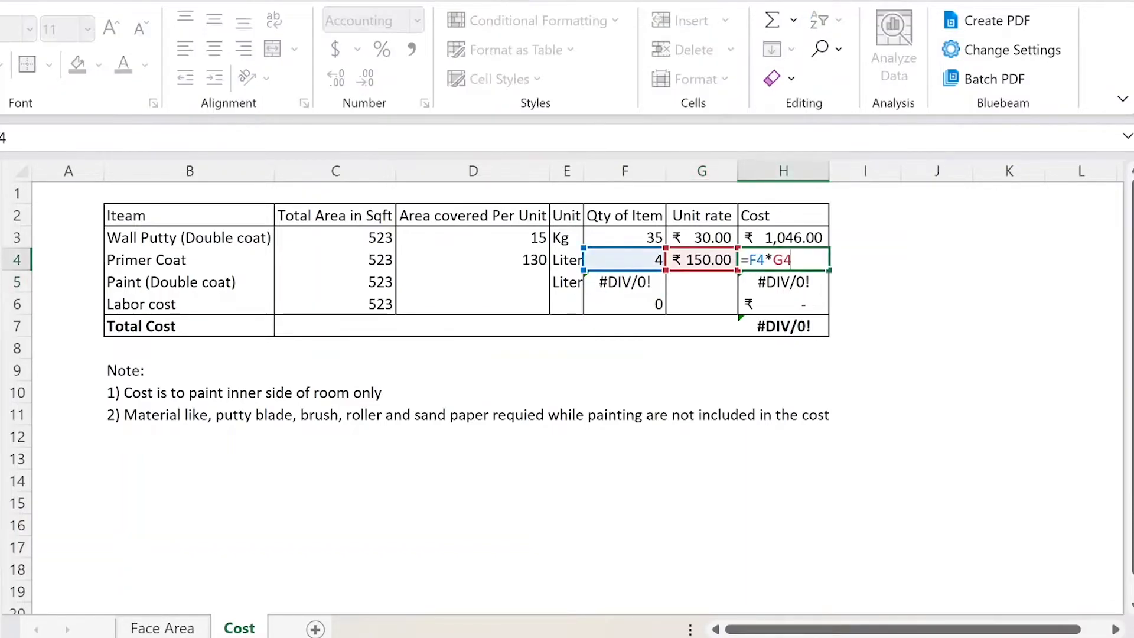
{"action": "key", "text": "Escape"}
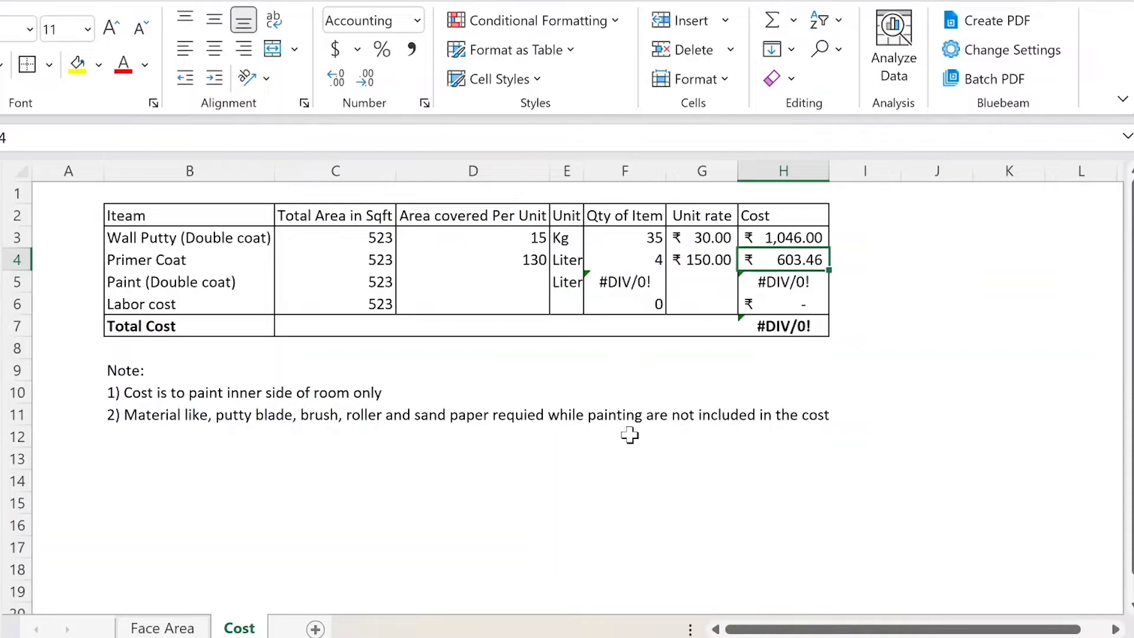
Set Paint (Double coat) coverage to 100 and check its =C5/D5 quantity formula
{"action": "left_click", "coordinate": [513, 279]}
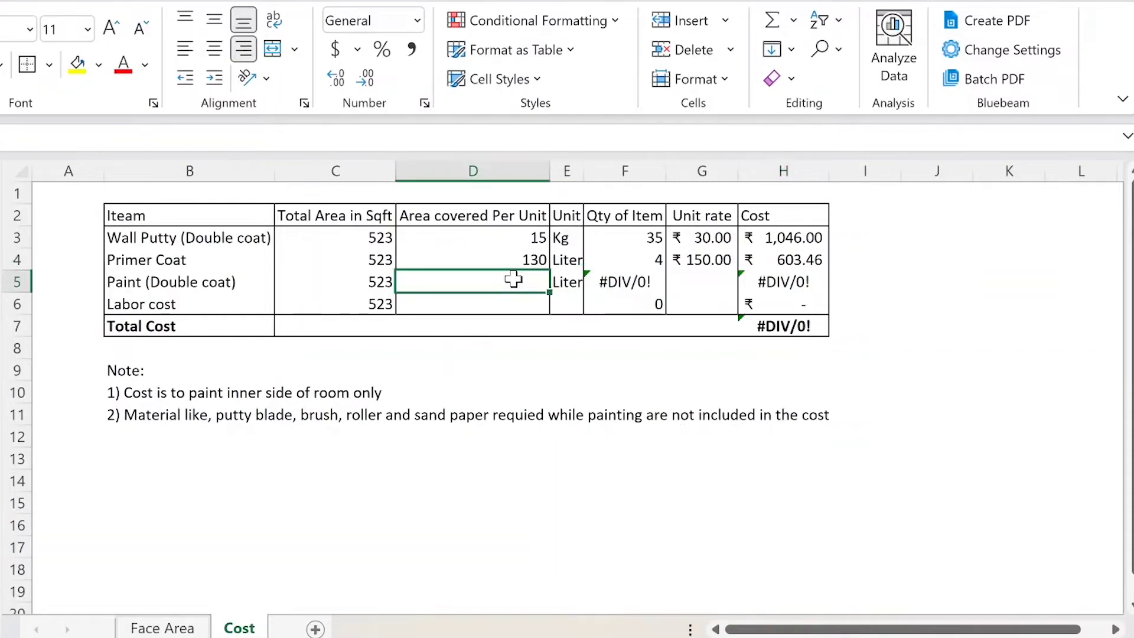
{"action": "left_click", "coordinate": [135, 283]}
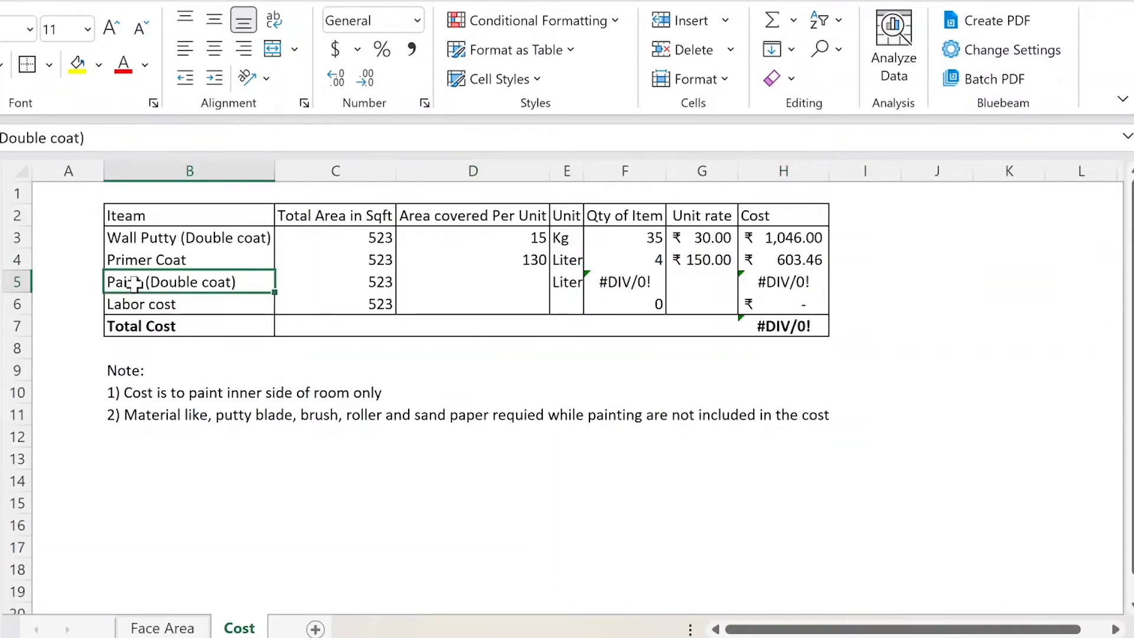
{"action": "left_click", "coordinate": [468, 280]}
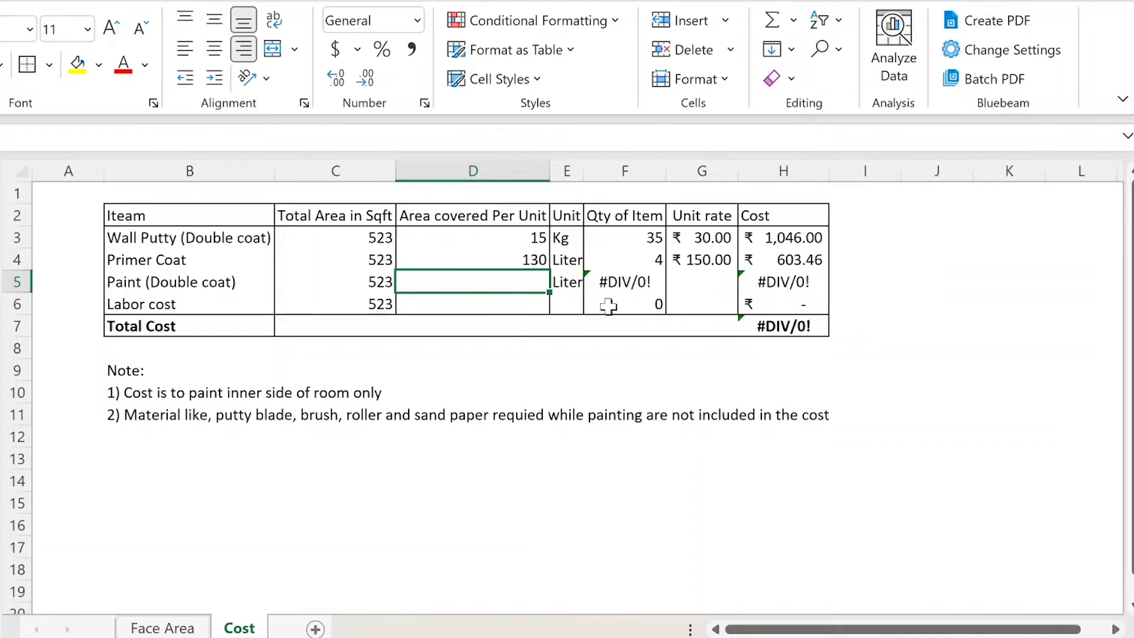
{"action": "type", "text": "100"}
{"action": "key", "text": "Tab"}
{"action": "key", "text": "Tab"}
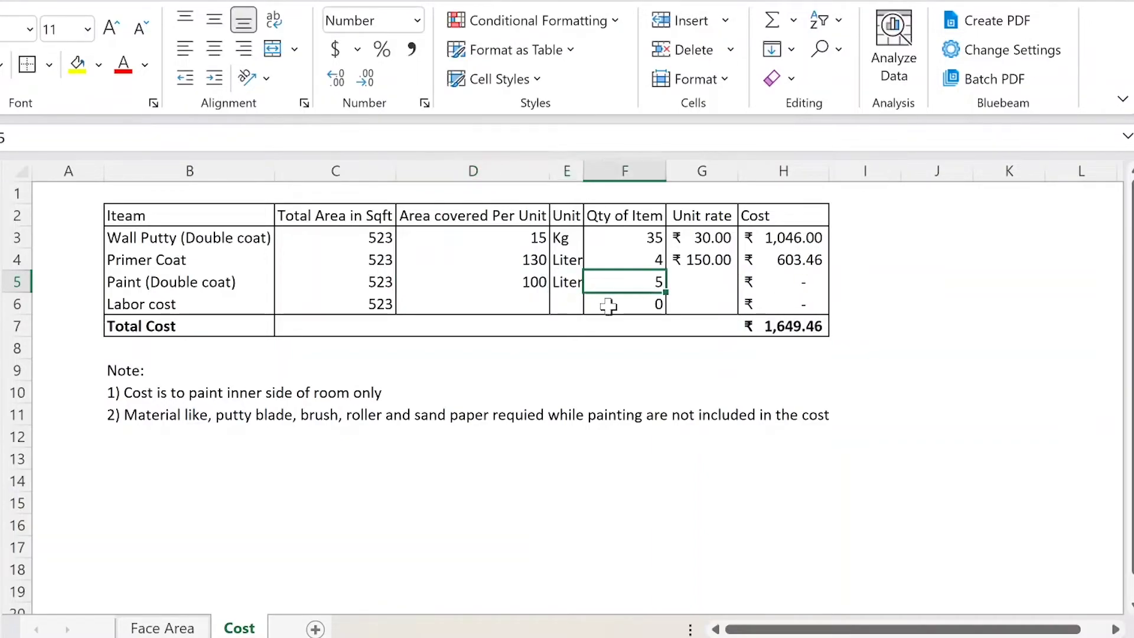
{"action": "double_click", "coordinate": [632, 282]}
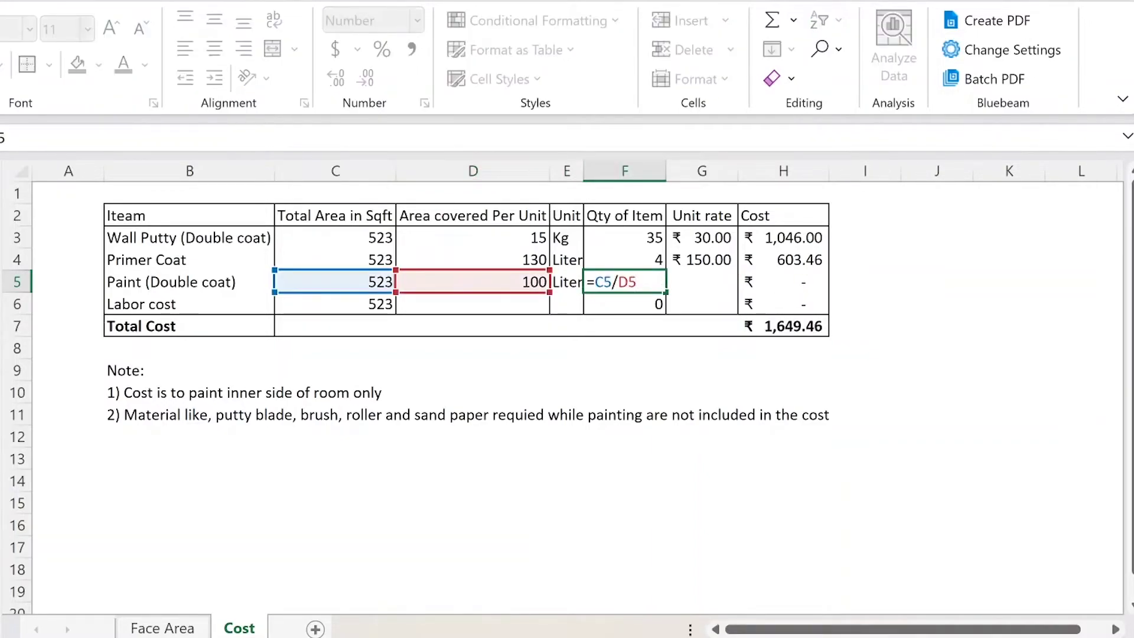
{"action": "key", "text": "Escape"}
Give Paint a ₹200 rate and check its =F5*G5 cost formula
{"action": "left_click", "coordinate": [689, 285]}
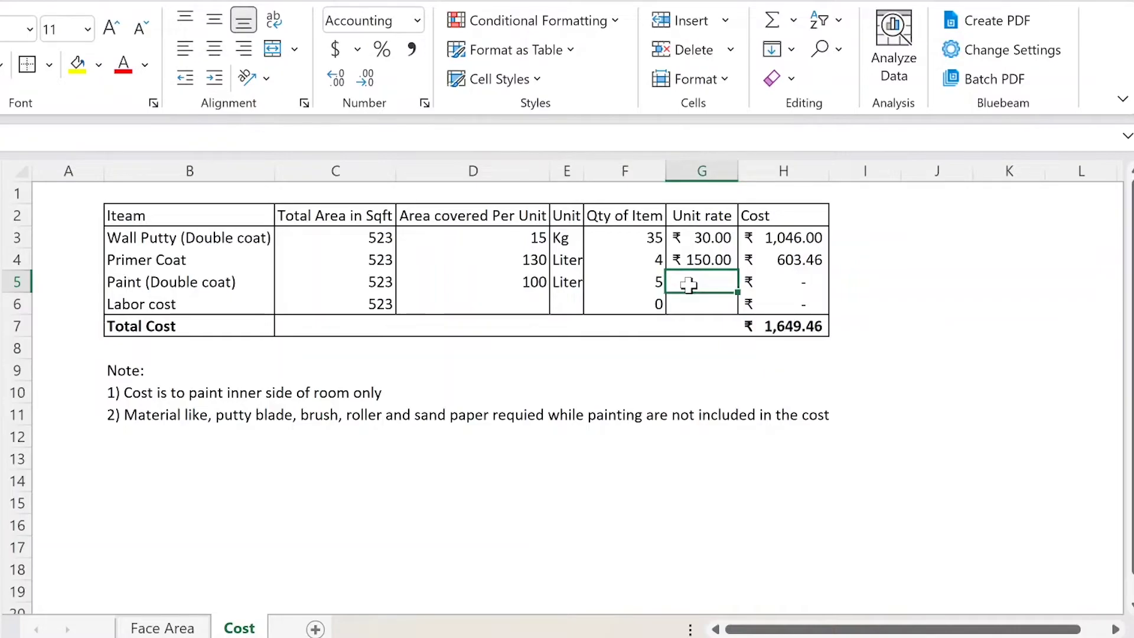
{"action": "type", "text": "200"}
{"action": "key", "text": "Return"}
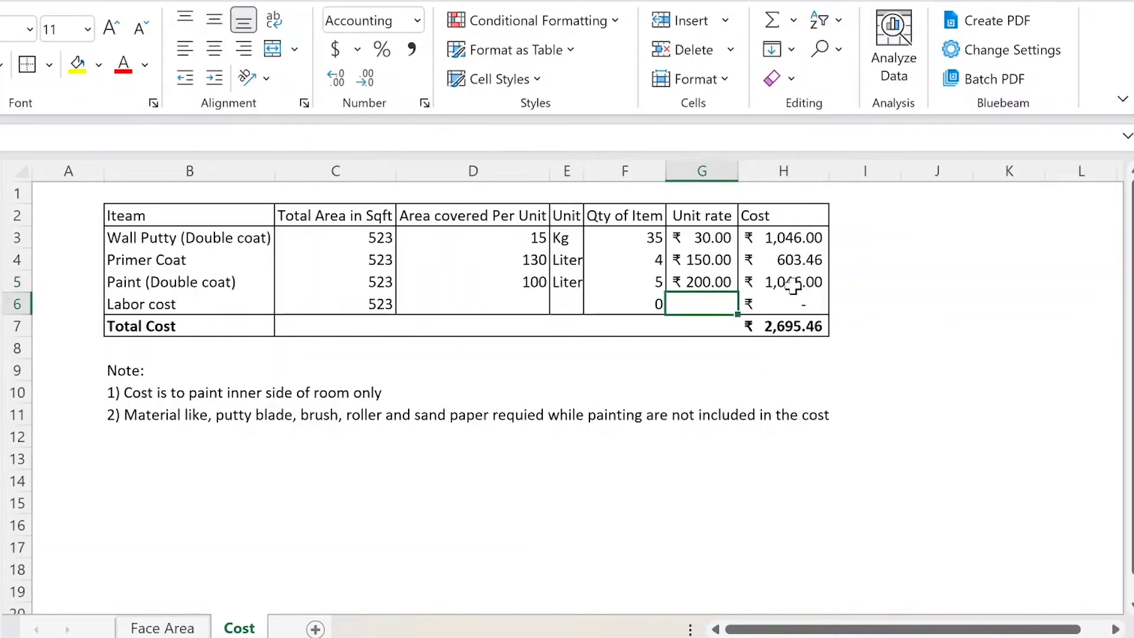
{"action": "double_click", "coordinate": [793, 286]}
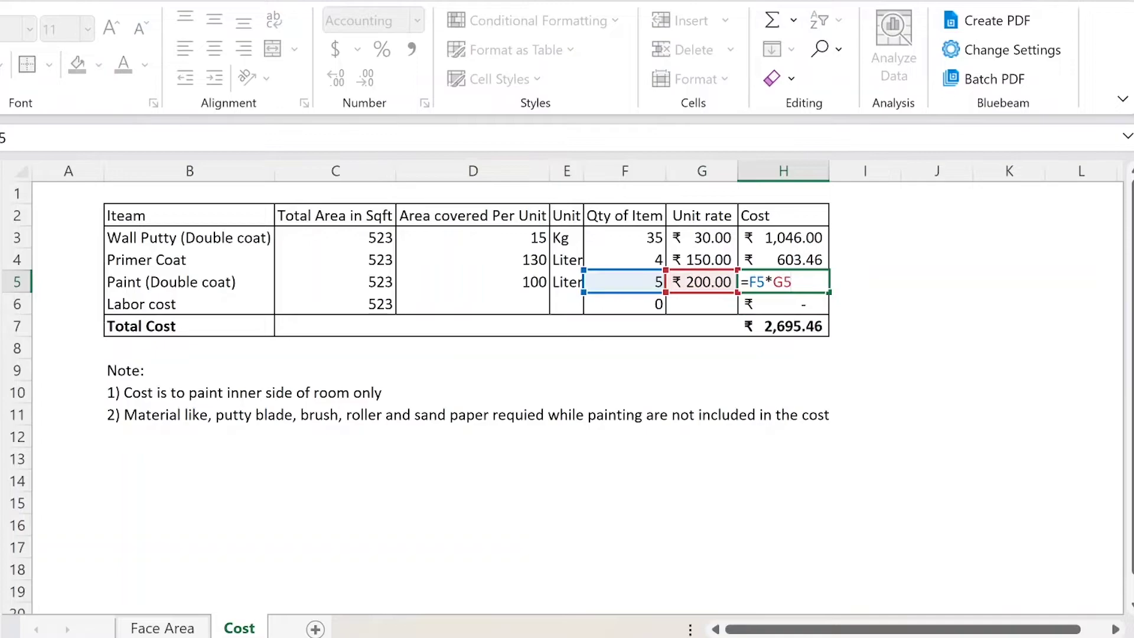
{"action": "key", "text": "Escape"}
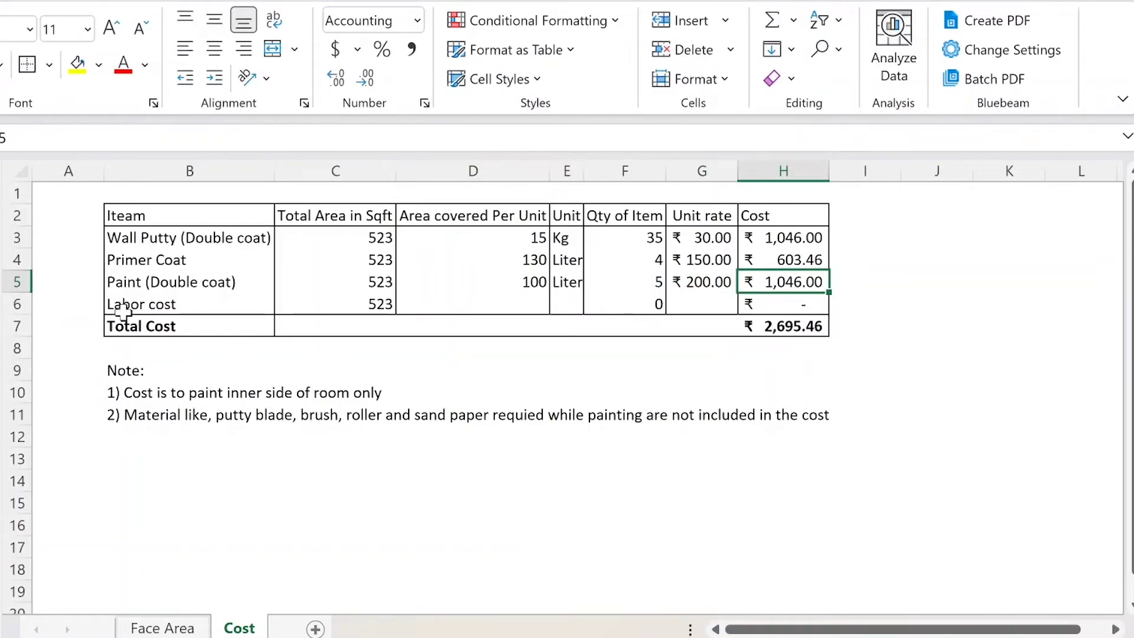
Review the Labor and material rows, then enter 15 as Labor cost's unit rate in G6
{"action": "left_click_drag", "start_coordinate": [151, 304], "coordinate": [678, 314]}
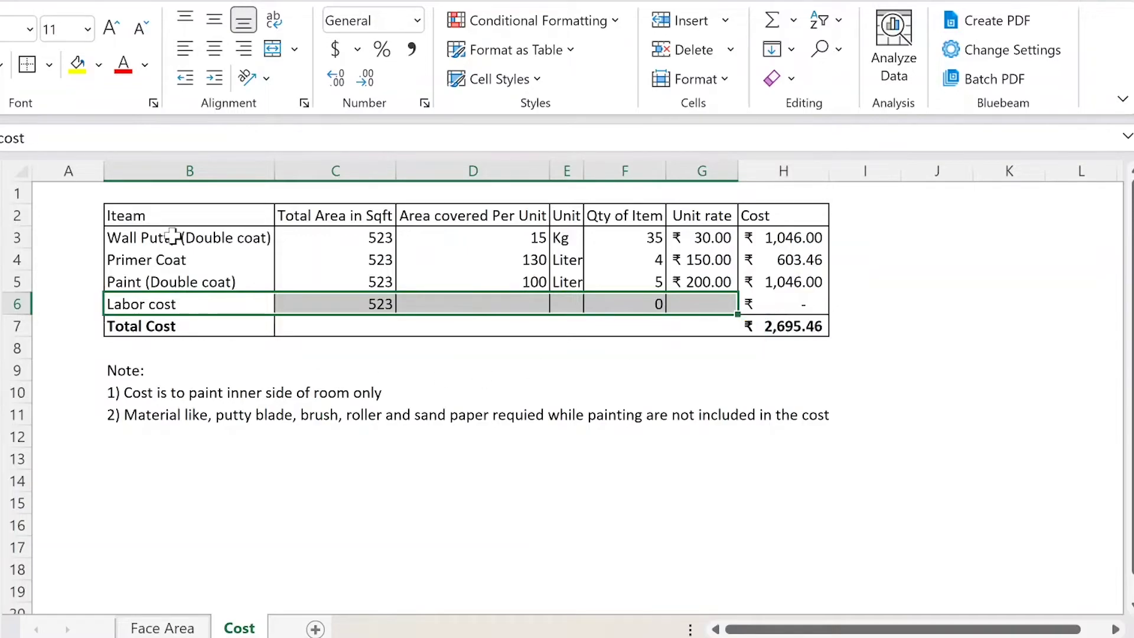
{"action": "left_click_drag", "start_coordinate": [174, 240], "coordinate": [177, 282]}
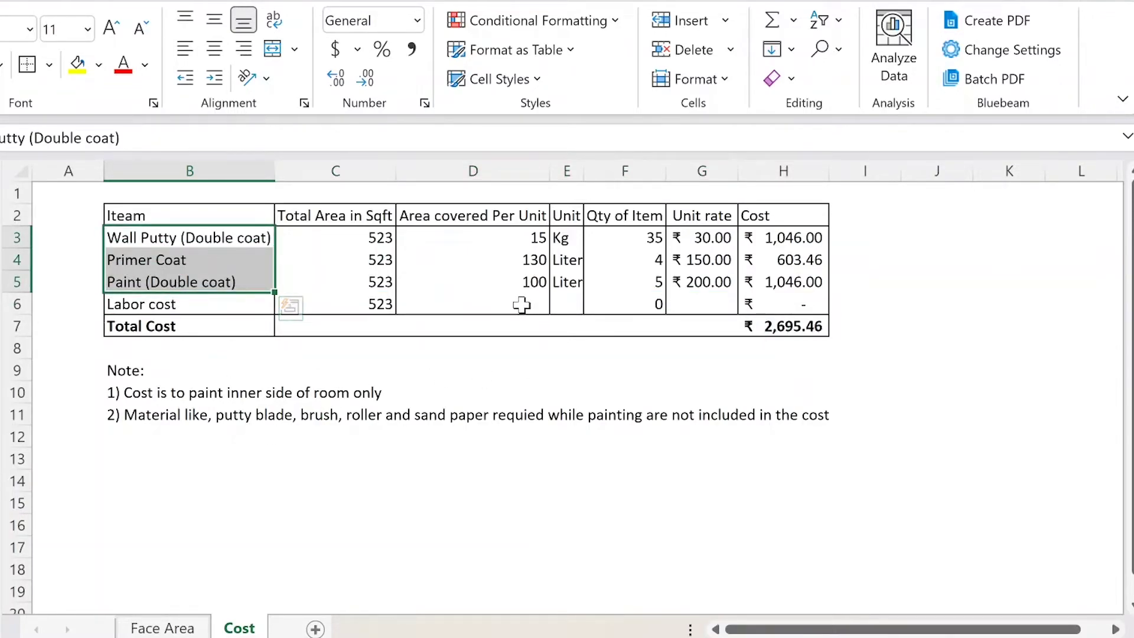
{"action": "left_click", "coordinate": [717, 303]}
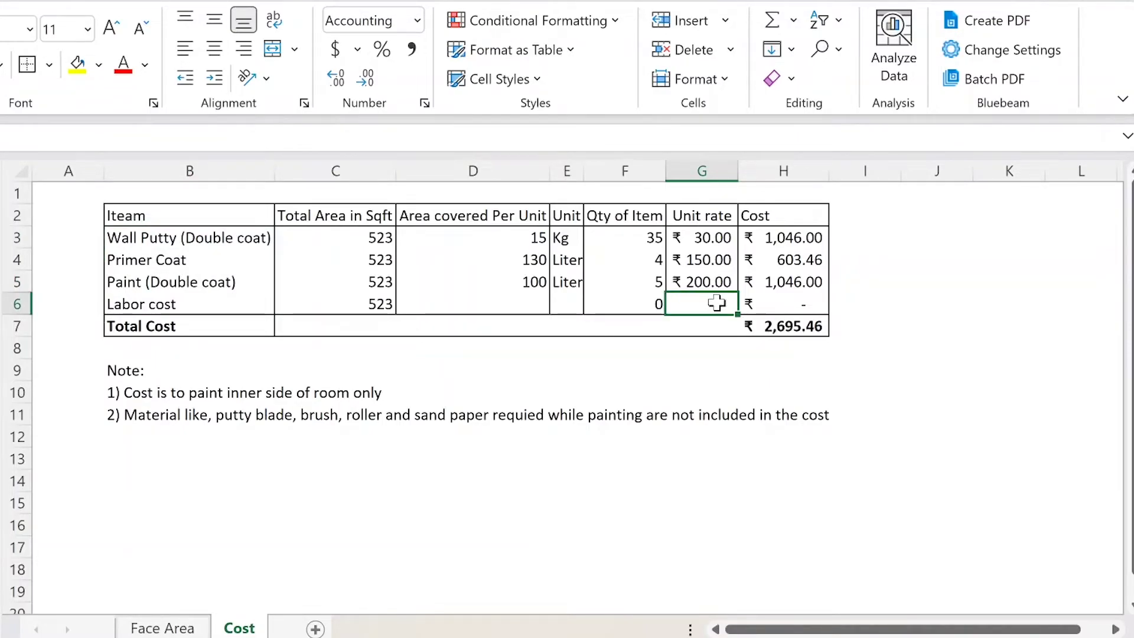
{"action": "type", "text": "15"}
{"action": "key", "text": "Return"}
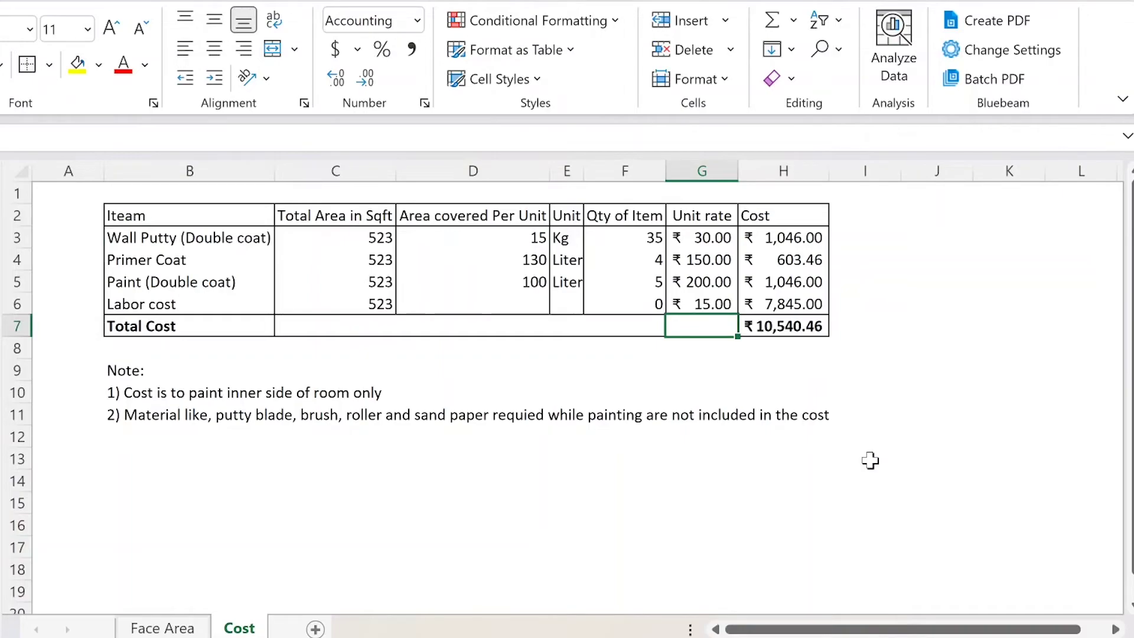
{"action": "double_click", "coordinate": [803, 303]}
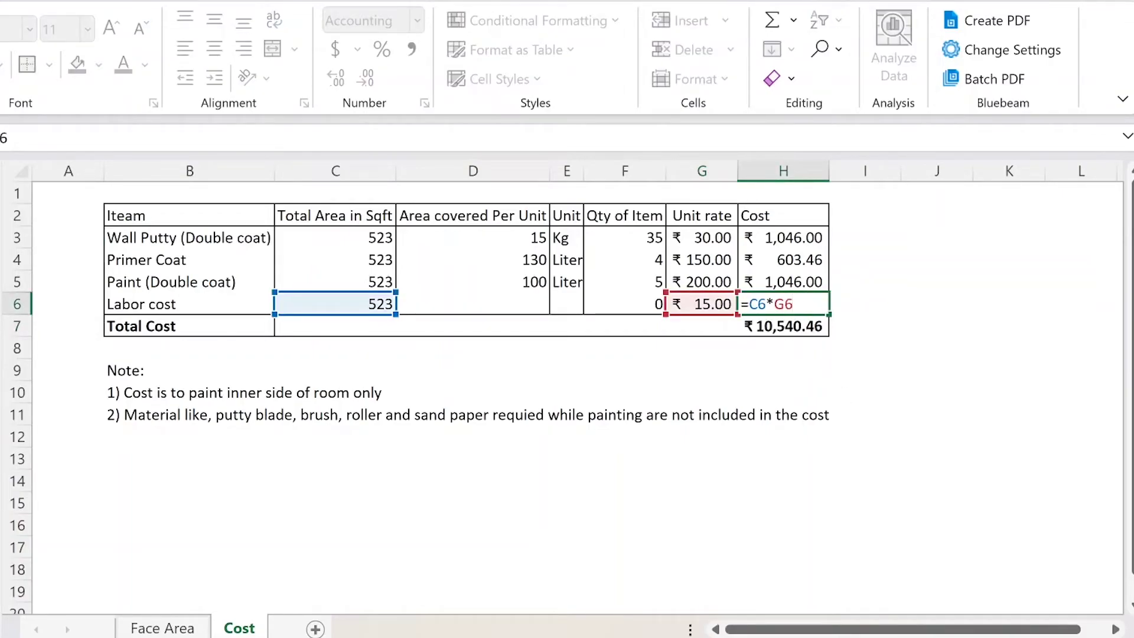
{"action": "key", "text": "Return"}
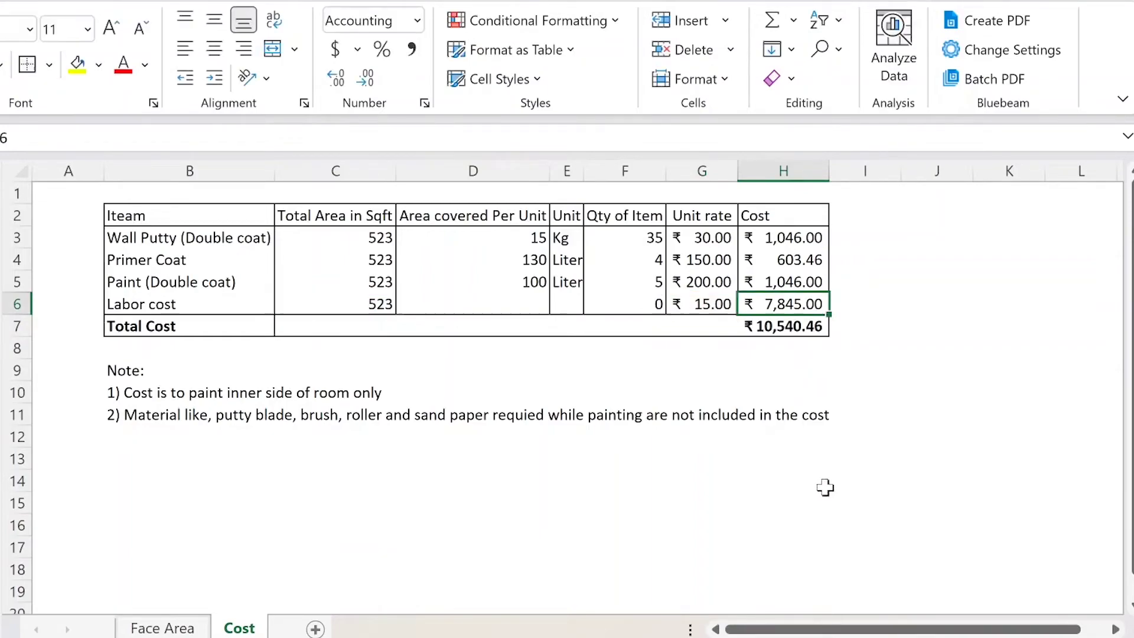
{"action": "double_click", "coordinate": [788, 324]}
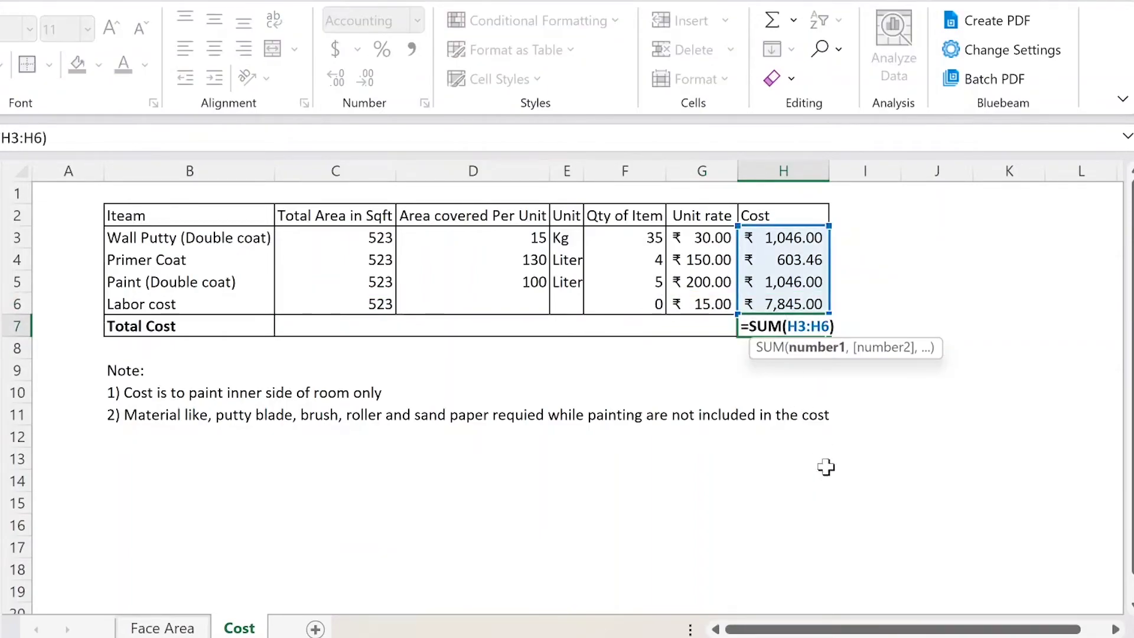
{"action": "key", "text": "ctrl+Return"}
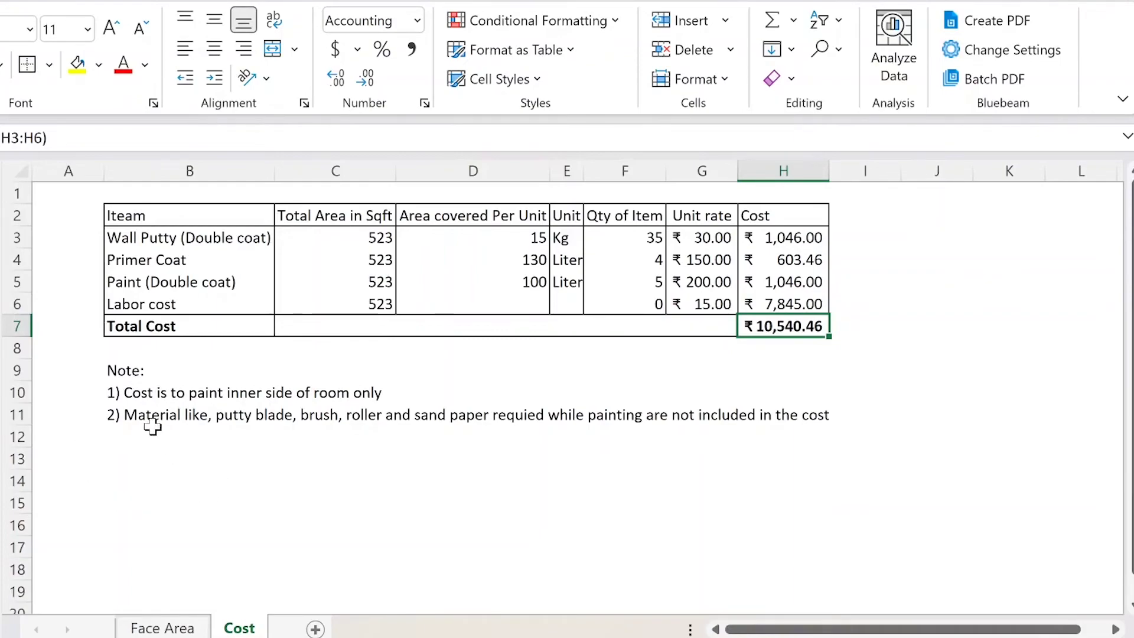
{"action": "left_click_drag", "start_coordinate": [152, 423], "coordinate": [788, 417]}
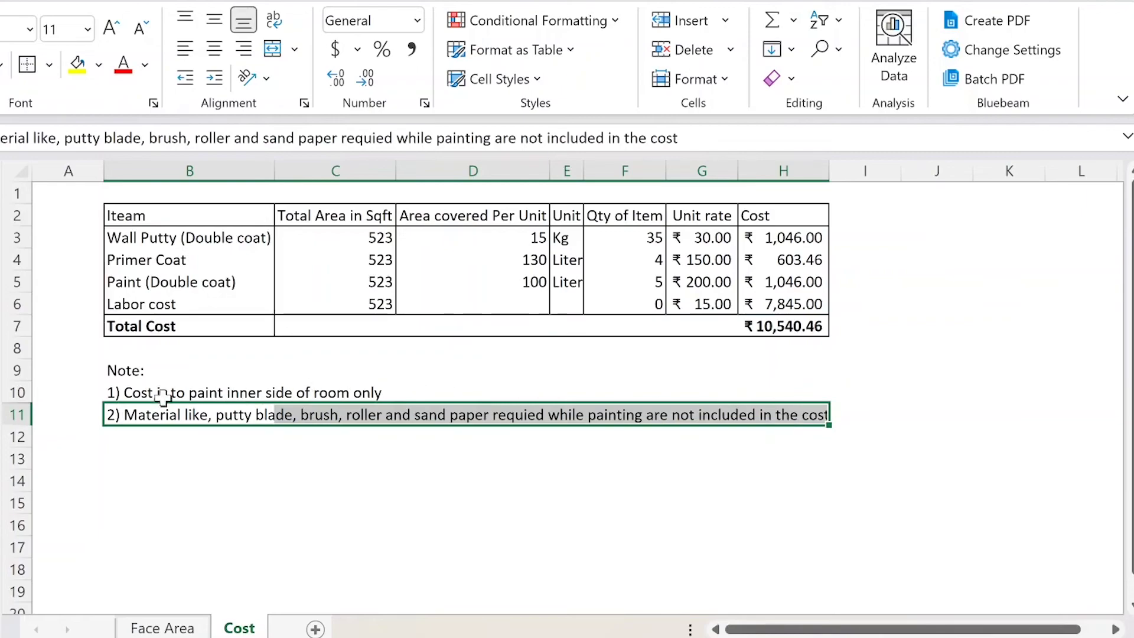
{"action": "left_click_drag", "start_coordinate": [123, 395], "coordinate": [356, 394]}
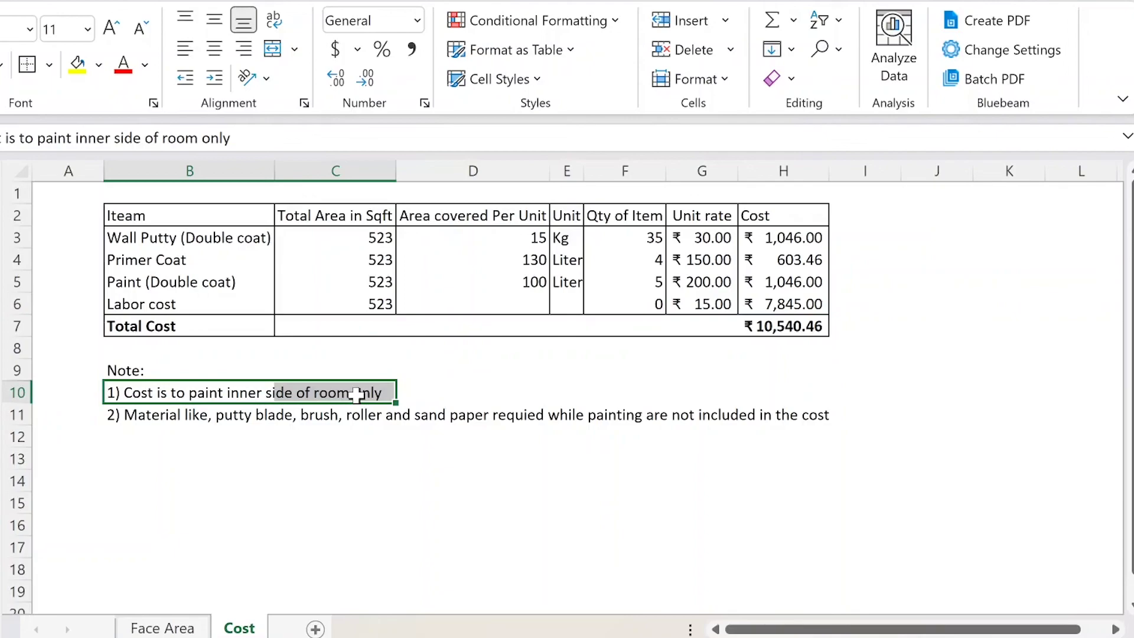
{"action": "left_click", "coordinate": [436, 498]}
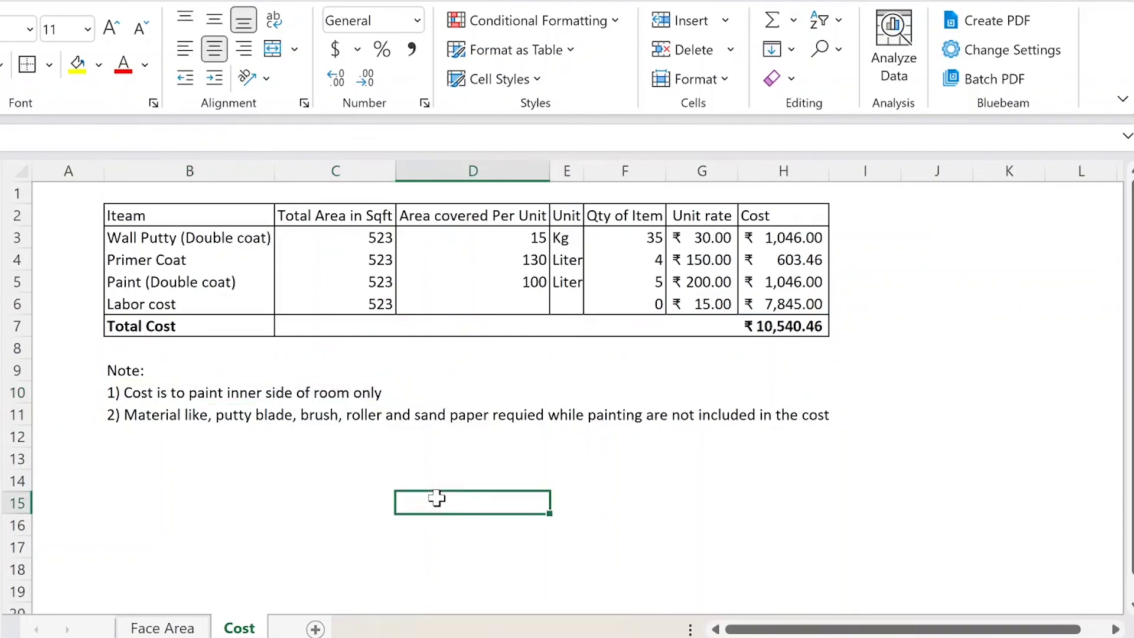